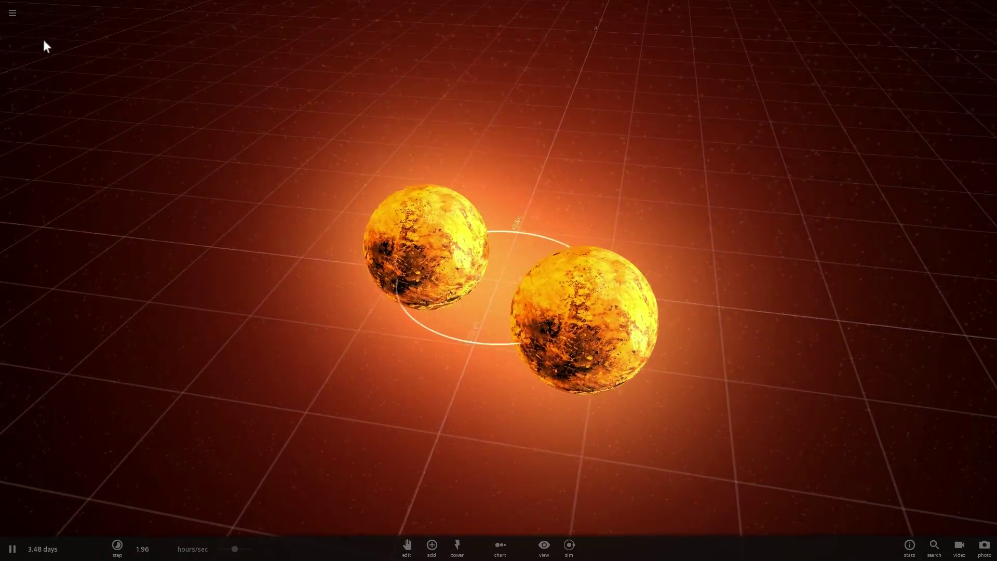
{"action": "left_click", "coordinate": [11, 19]}
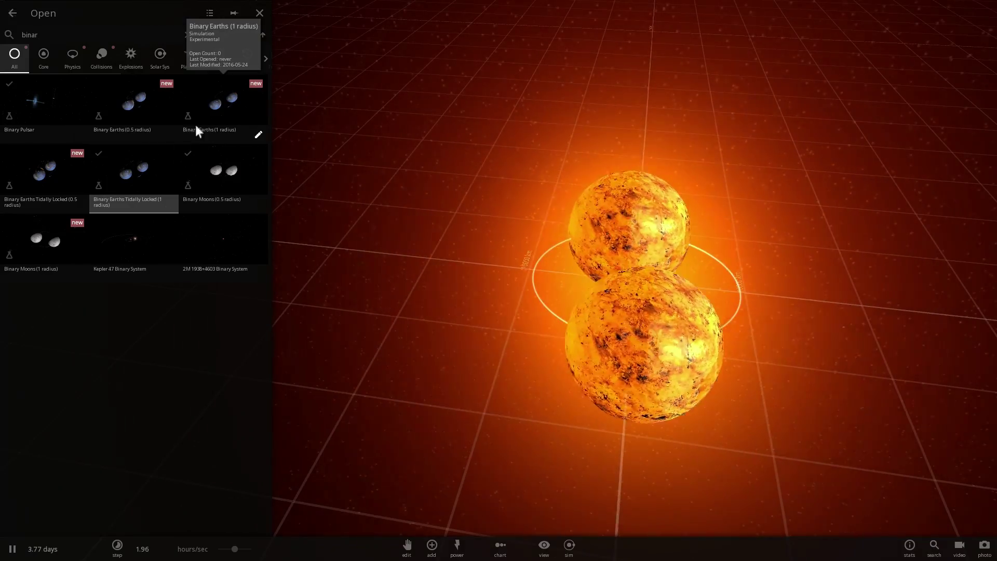
{"action": "left_click", "coordinate": [257, 13]}
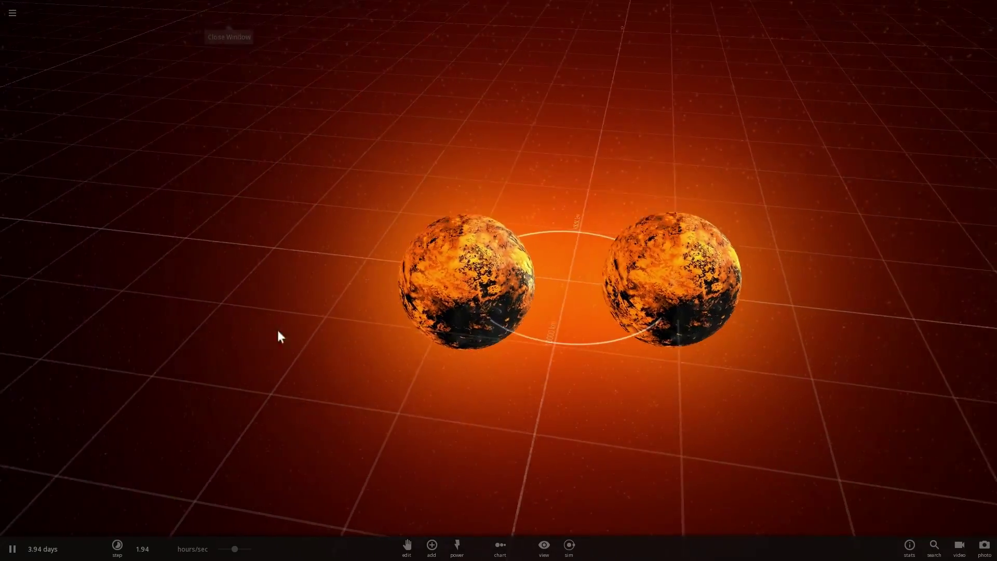
Step: Speed up the simulation of the two orbiting bodies to about 3 hours per second
{"action": "left_click_drag", "start_coordinate": [248, 544], "coordinate": [252, 544]}
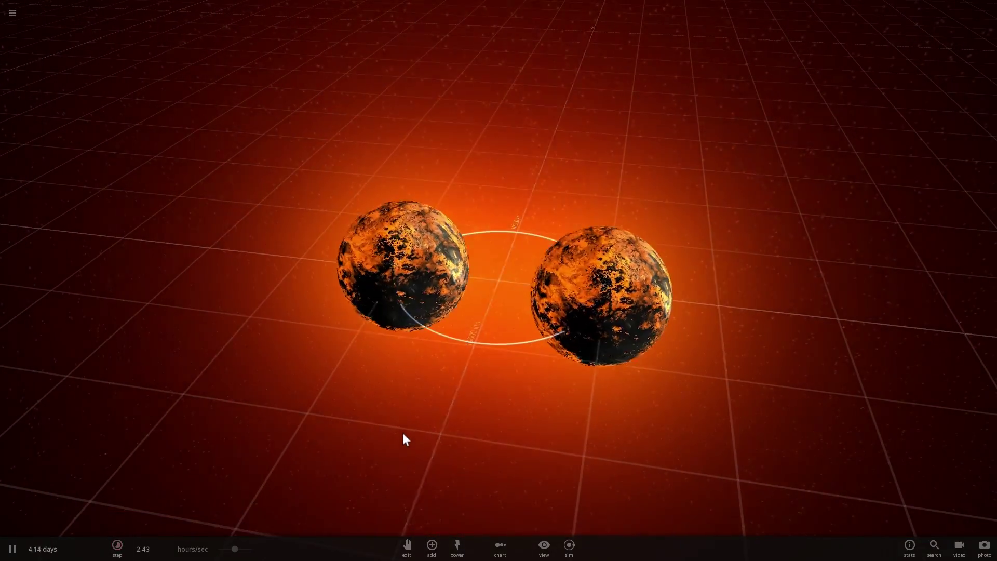
{"action": "scroll", "coordinate": [400, 431], "scroll_direction": "down", "scroll_amount": 1}
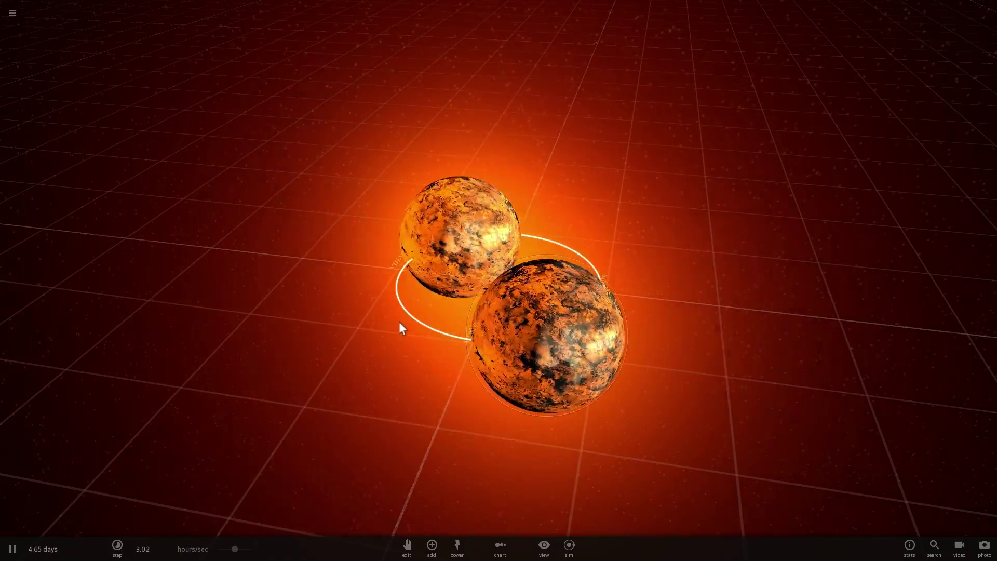
{"action": "scroll", "coordinate": [413, 301], "scroll_direction": "down", "scroll_amount": 3}
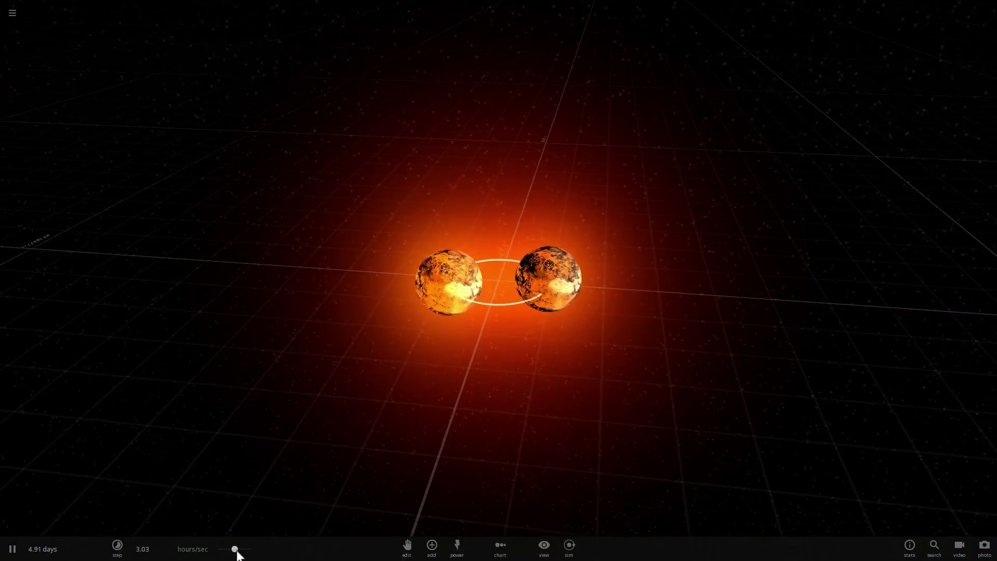
Step: Slow the simulation of the two orbiting bodies to about 50 minutes per second
{"action": "left_click_drag", "start_coordinate": [236, 549], "coordinate": [218, 548]}
{"action": "scroll", "coordinate": [430, 376], "scroll_direction": "up", "scroll_amount": 3}
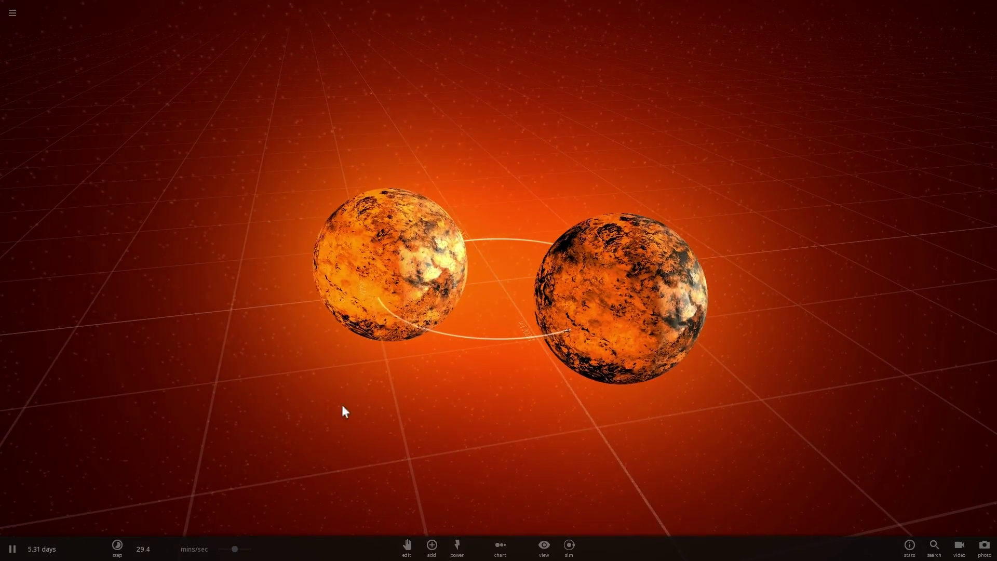
{"action": "left_click_drag", "start_coordinate": [234, 549], "coordinate": [242, 548]}
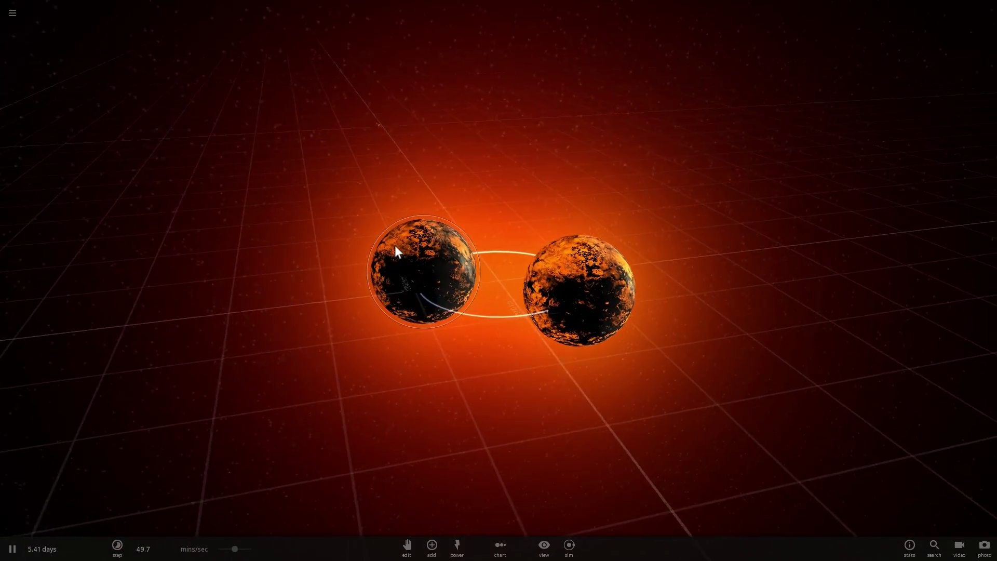
Step: Start a new empty simulation
{"action": "left_click", "coordinate": [12, 22]}
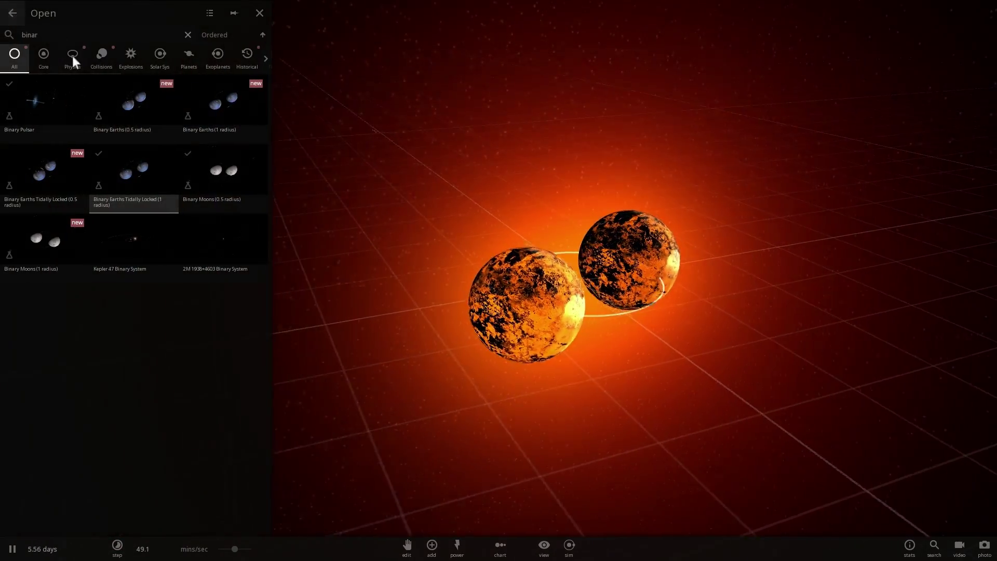
{"action": "left_click", "coordinate": [11, 13]}
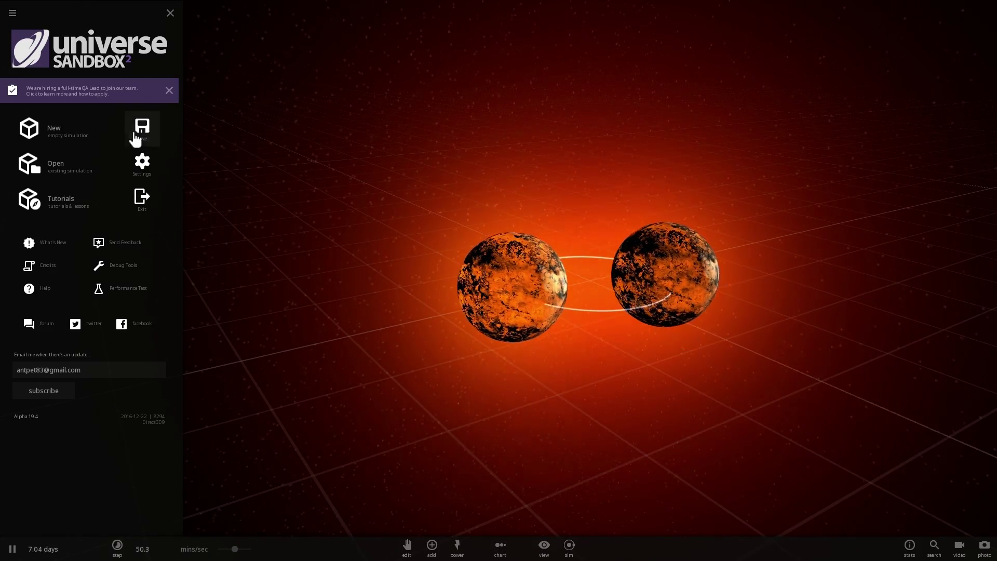
{"action": "left_click", "coordinate": [76, 129]}
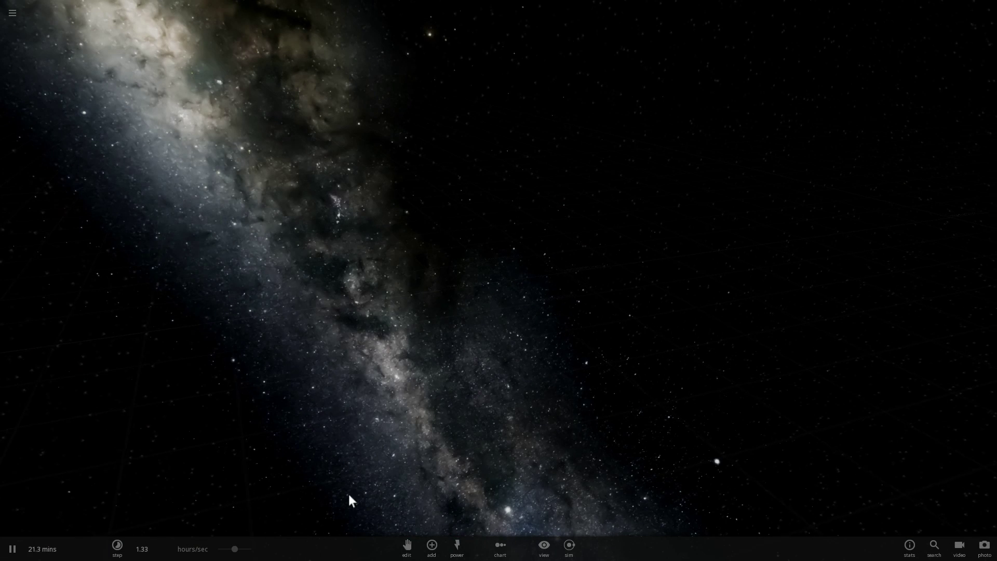
Step: Add the star Rigel from the star library to the centre of the empty simulation
{"action": "left_click", "coordinate": [428, 550]}
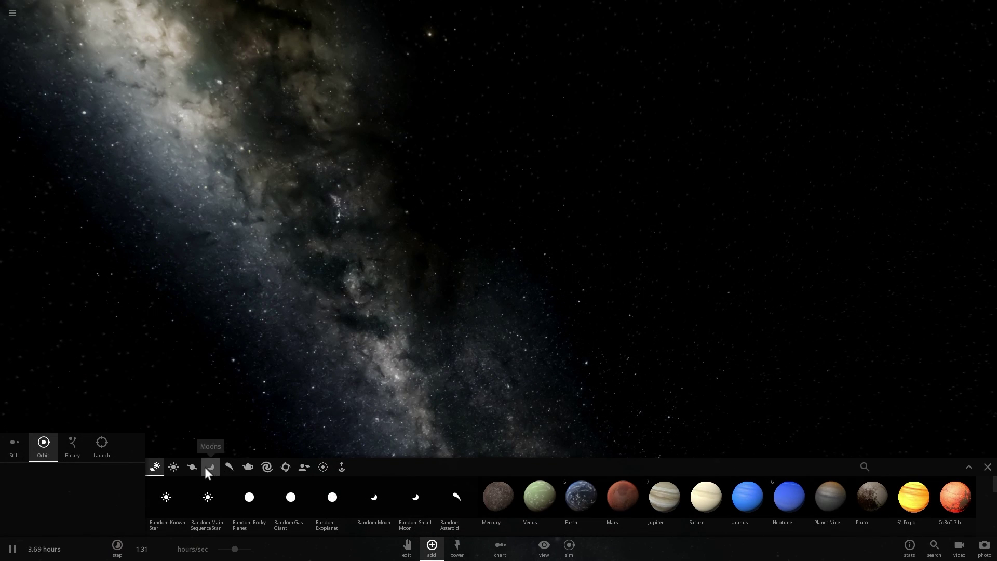
{"action": "left_click", "coordinate": [177, 467]}
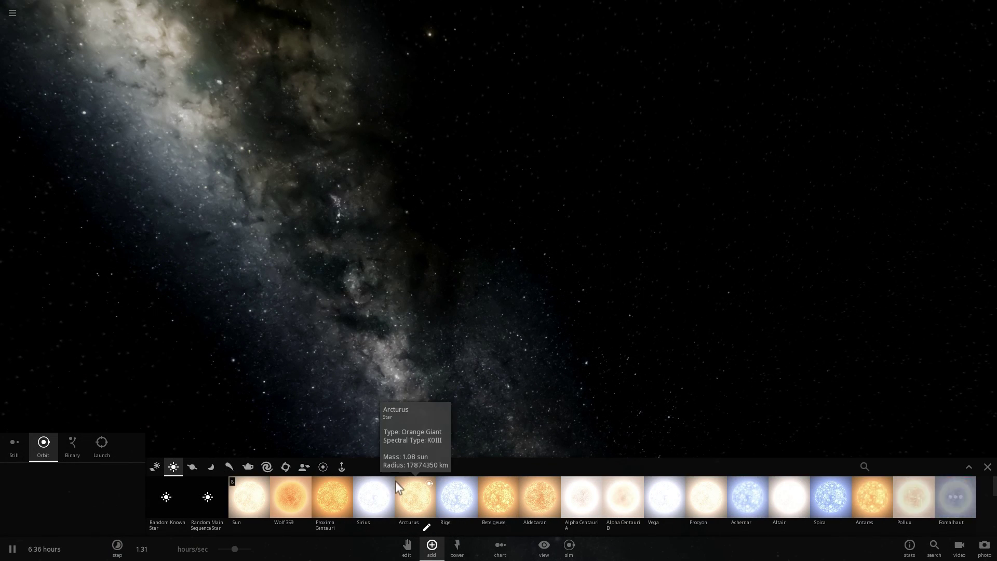
{"action": "scroll", "coordinate": [497, 500], "scroll_direction": "down", "scroll_amount": 1}
{"action": "scroll", "coordinate": [509, 492], "scroll_direction": "up", "scroll_amount": 1}
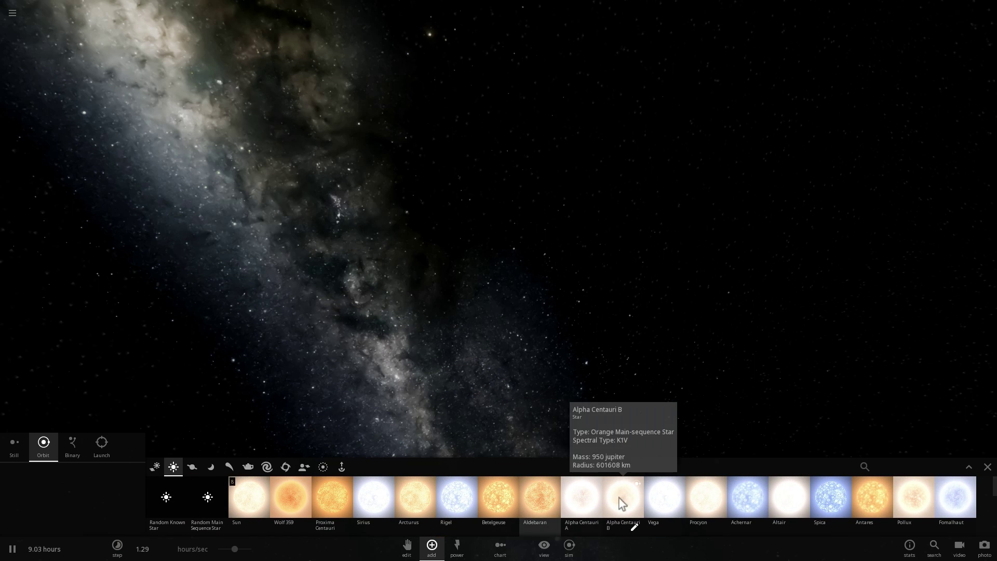
{"action": "left_click", "coordinate": [755, 500]}
{"action": "left_click", "coordinate": [819, 495]}
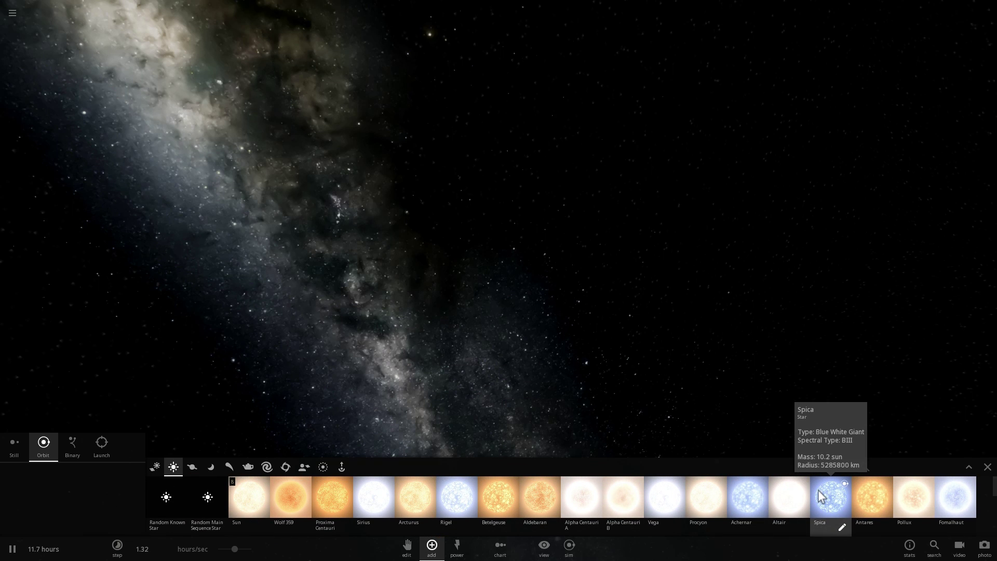
{"action": "scroll", "coordinate": [821, 496], "scroll_direction": "down", "scroll_amount": 1}
{"action": "left_click", "coordinate": [834, 499]}
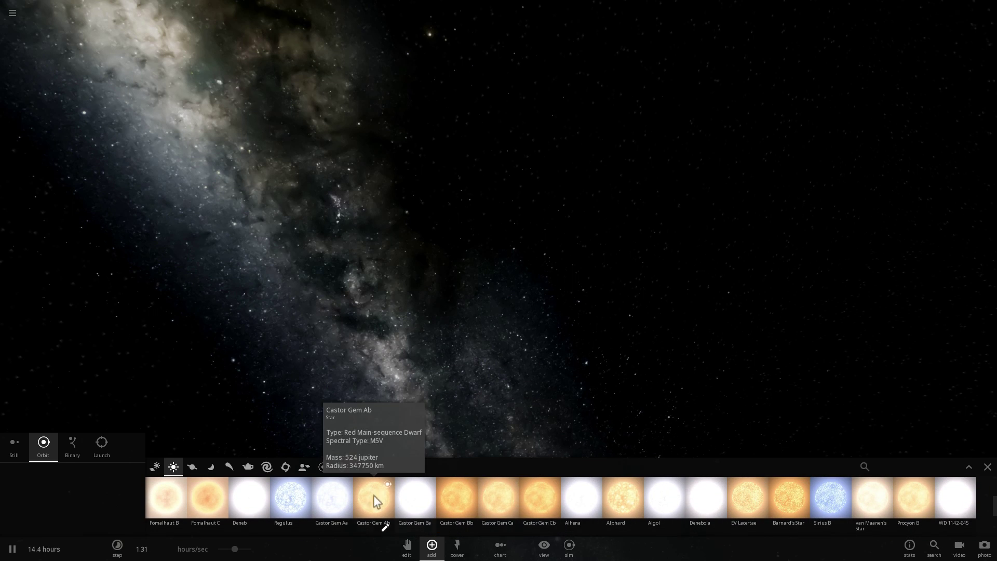
{"action": "left_click", "coordinate": [294, 496]}
{"action": "scroll", "coordinate": [462, 499], "scroll_direction": "up", "scroll_amount": 1}
{"action": "left_click", "coordinate": [461, 498]}
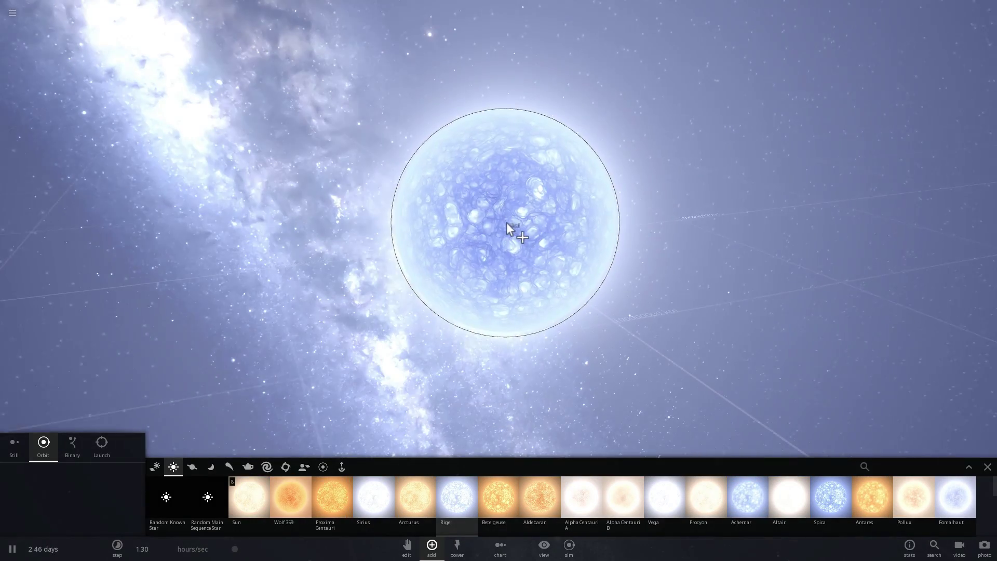
{"action": "left_click", "coordinate": [507, 221]}
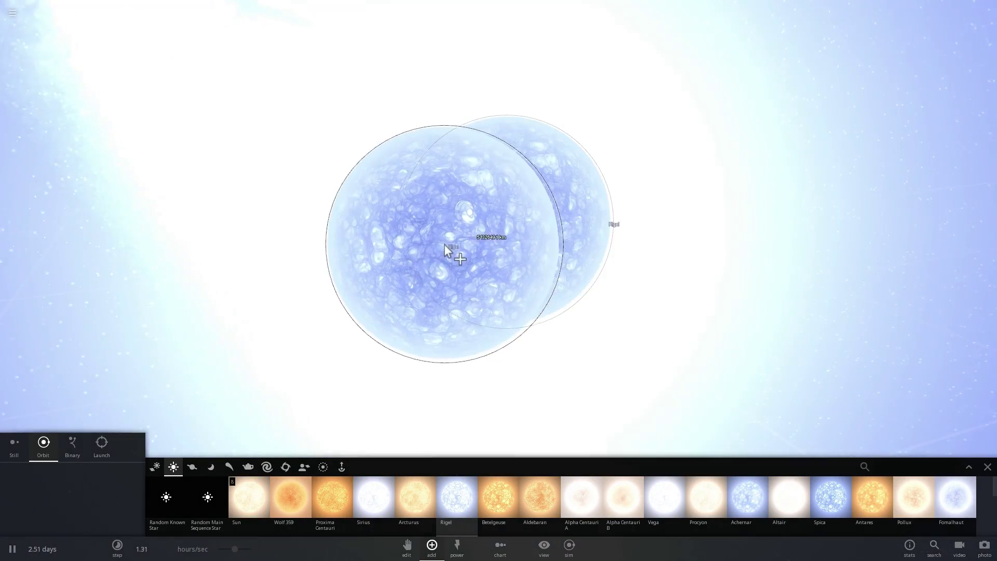
{"action": "key", "text": "Escape"}
Step: Place a second Rigel right beside the first as a binary pair with Balance Motion on
{"action": "left_click_drag", "start_coordinate": [551, 318], "coordinate": [581, 354]}
{"action": "scroll", "coordinate": [572, 354], "scroll_direction": "down", "scroll_amount": 2}
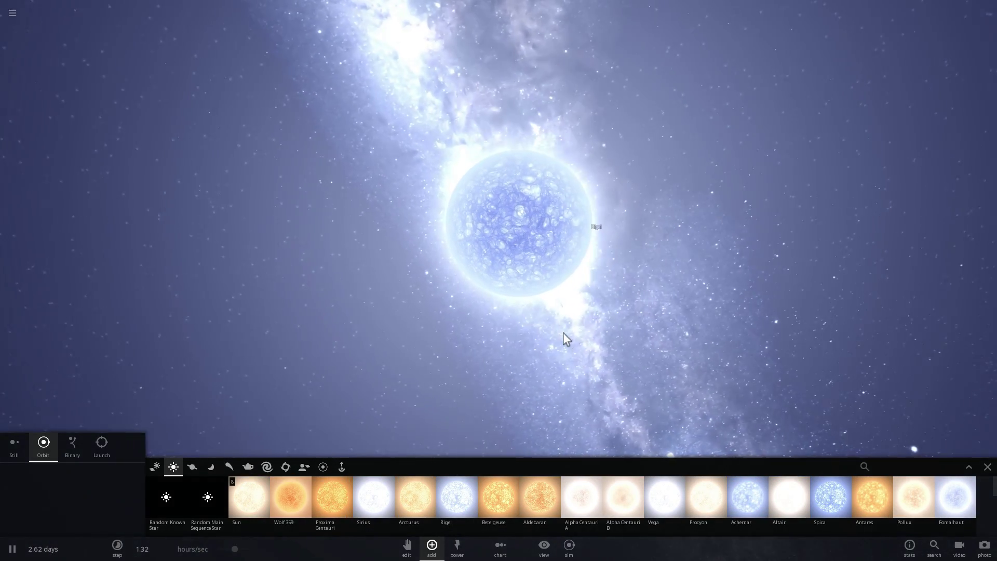
{"action": "left_click", "coordinate": [70, 447]}
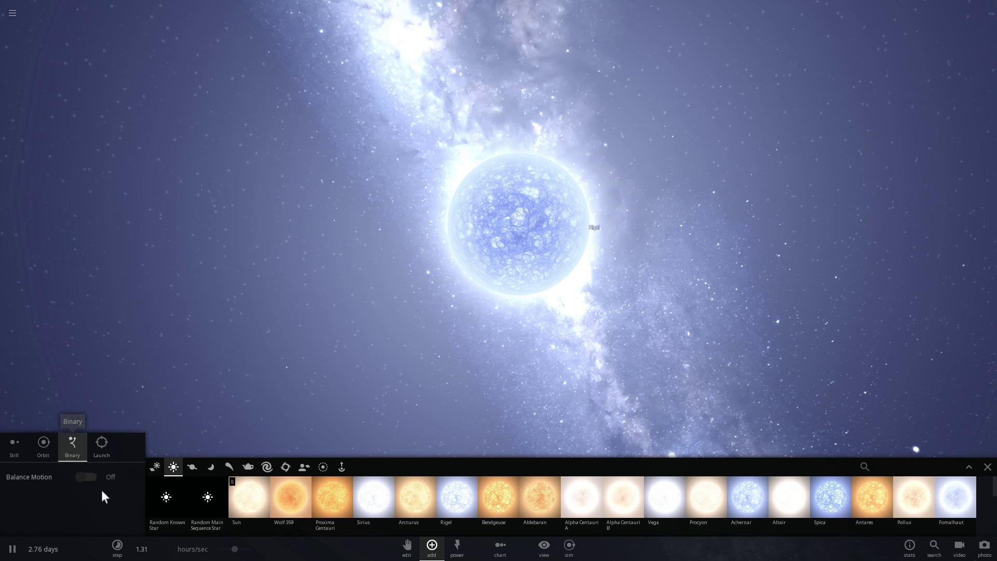
{"action": "left_click", "coordinate": [450, 496]}
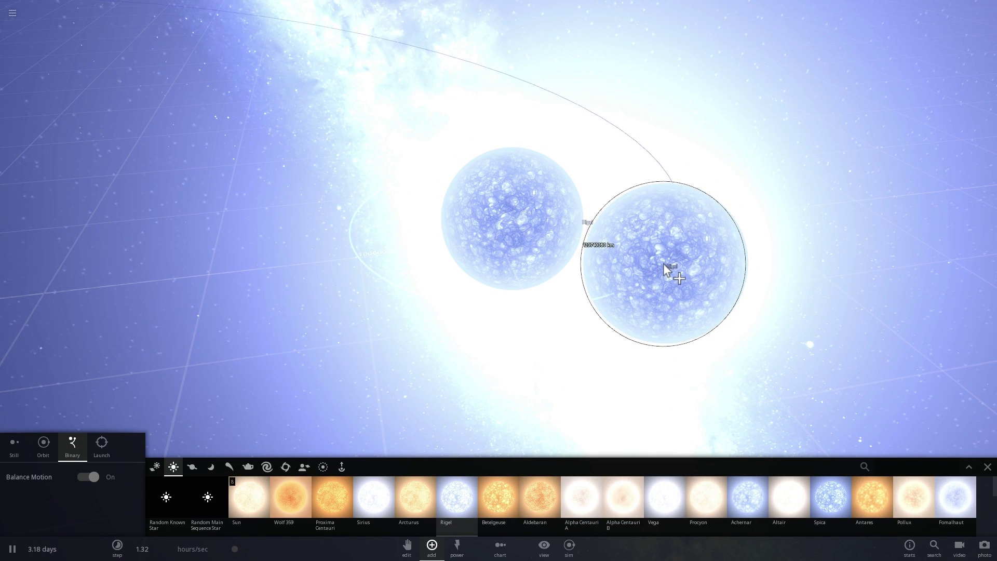
{"action": "left_click", "coordinate": [662, 263]}
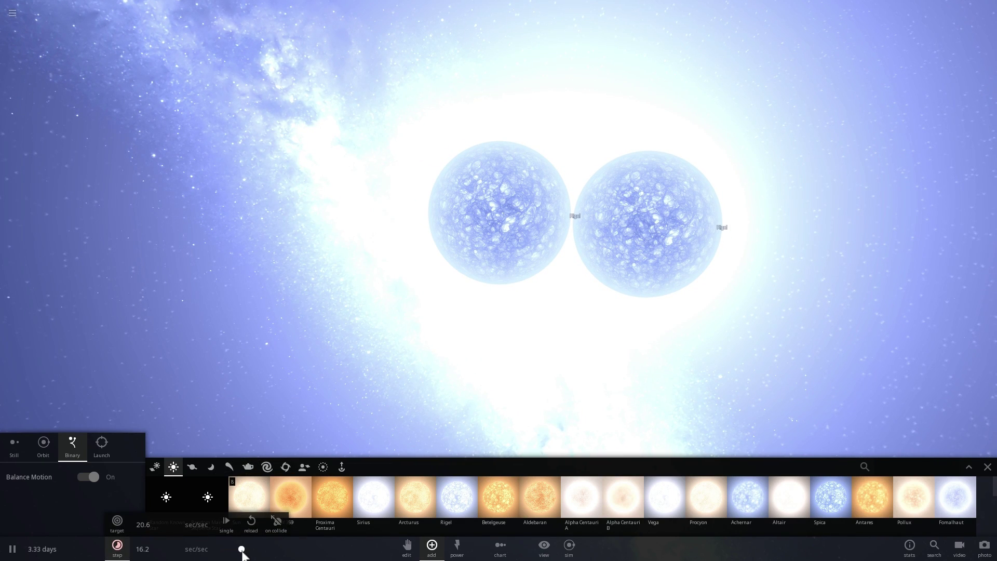
Step: Run the simulation at about 6.2 hours per second and close the object library
{"action": "left_click_drag", "start_coordinate": [241, 550], "coordinate": [246, 549]}
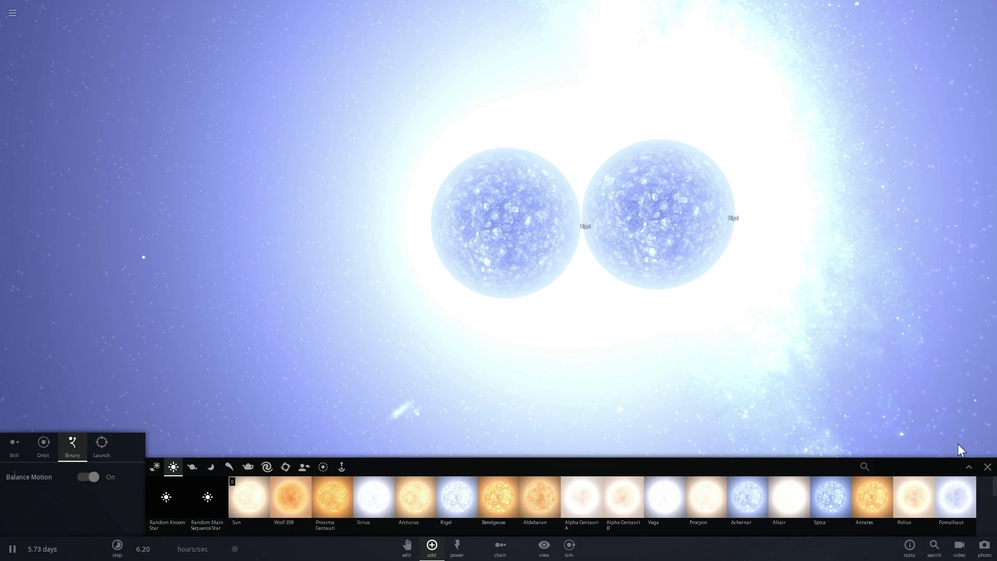
{"action": "left_click", "coordinate": [987, 466]}
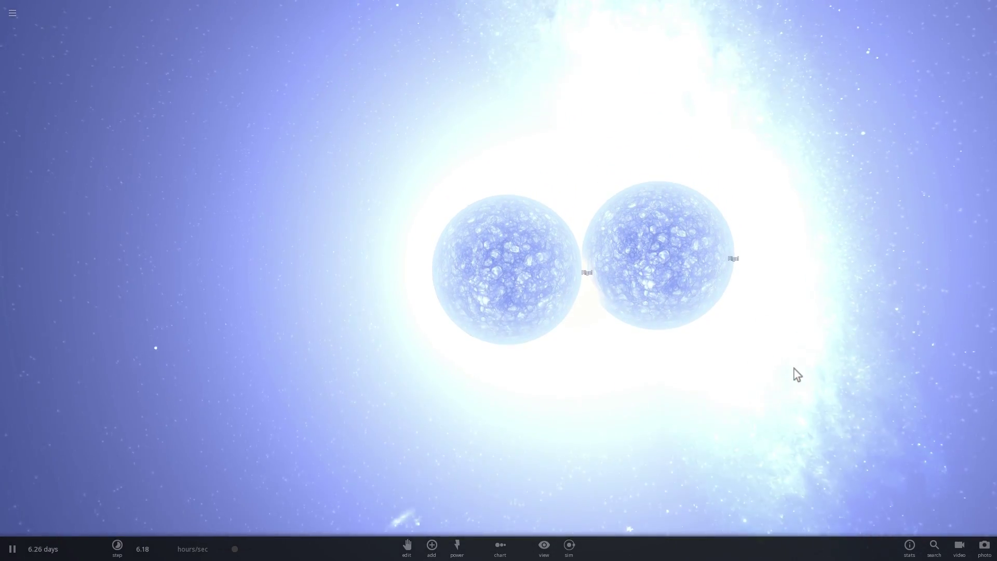
Step: Inspect the fragment between the two touching stars and the properties of one Rigel
{"action": "left_click", "coordinate": [607, 298]}
{"action": "scroll", "coordinate": [639, 280], "scroll_direction": "up", "scroll_amount": 3}
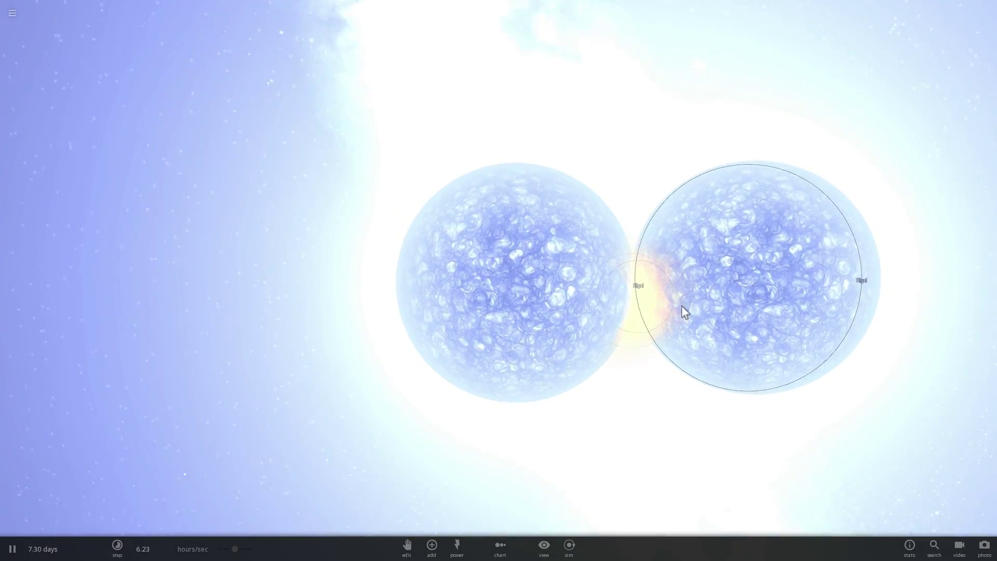
{"action": "left_click", "coordinate": [650, 305]}
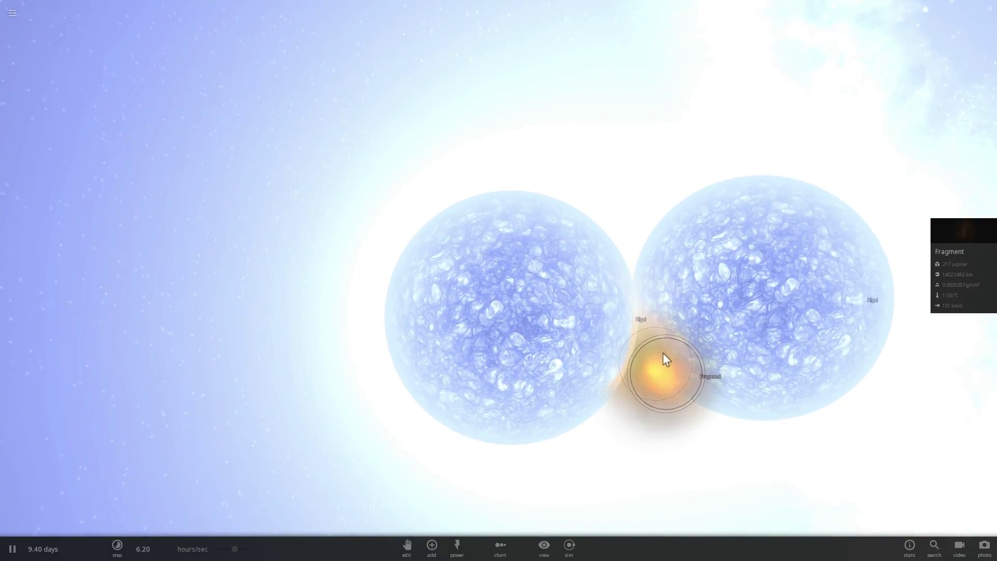
{"action": "scroll", "coordinate": [668, 356], "scroll_direction": "down", "scroll_amount": 3}
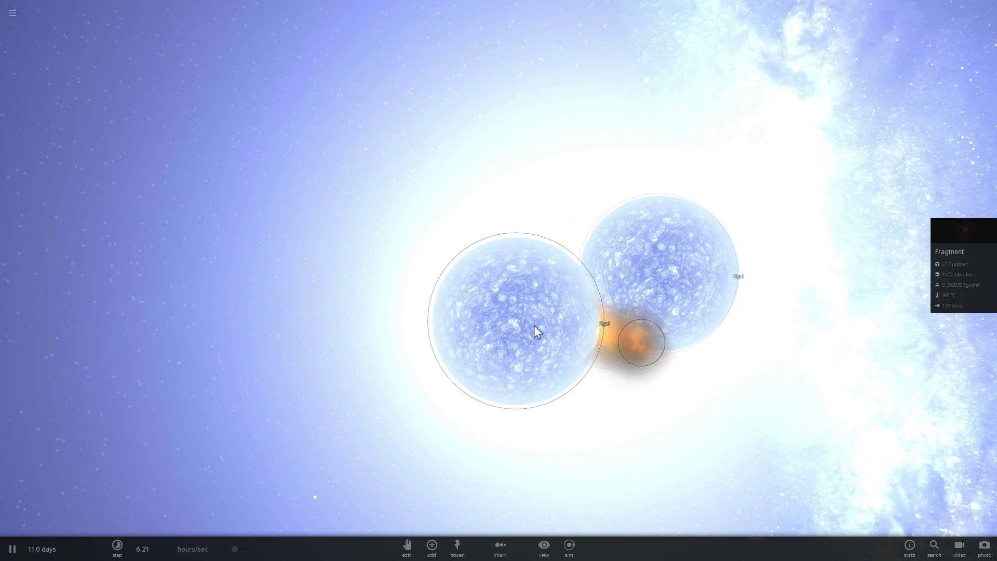
{"action": "left_click", "coordinate": [642, 285]}
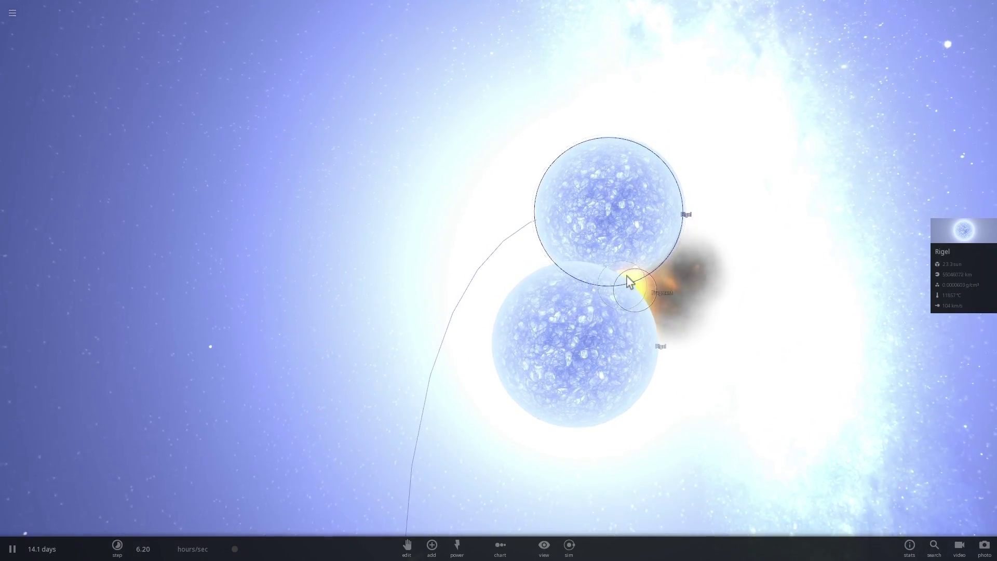
{"action": "left_click_drag", "start_coordinate": [561, 306], "coordinate": [583, 300]}
Step: Raise the simulation speed to about 6.9 hours per second
{"action": "left_click_drag", "start_coordinate": [232, 545], "coordinate": [237, 545]}
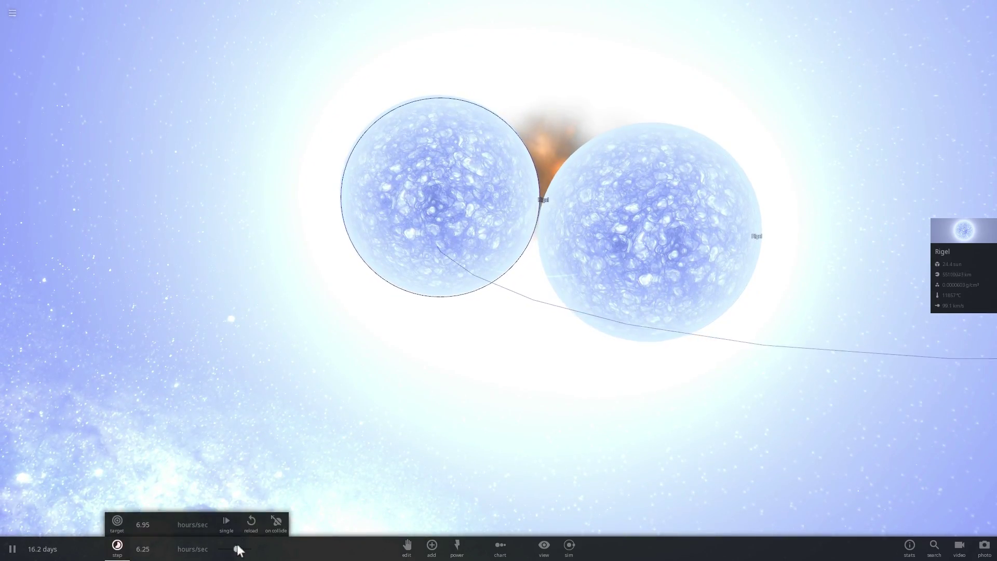
{"action": "left_click_drag", "start_coordinate": [406, 325], "coordinate": [407, 347]}
{"action": "scroll", "coordinate": [515, 231], "scroll_direction": "down", "scroll_amount": 1}
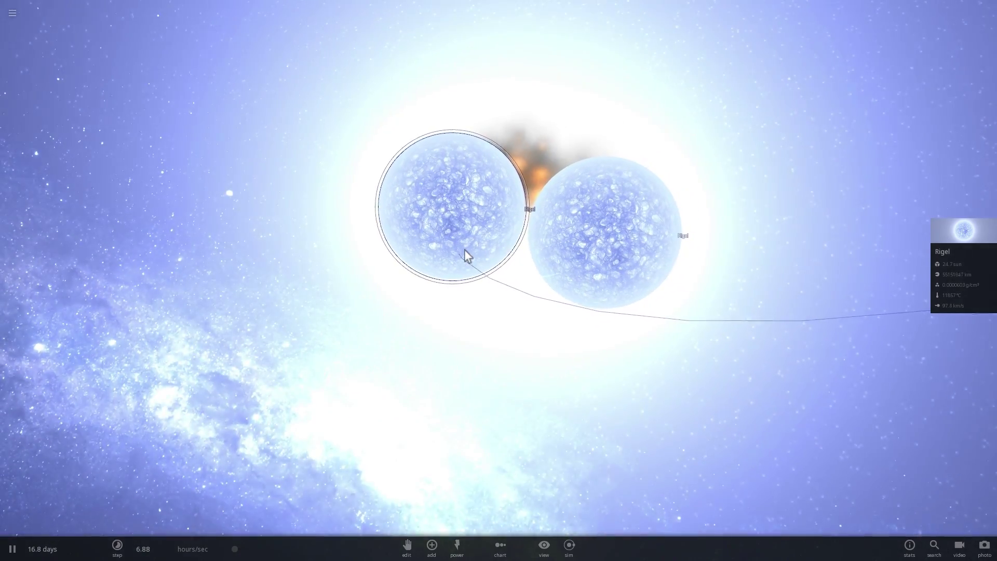
Step: Centre the view on one Rigel and examine both stars and their contact area from different angles
{"action": "double_click", "coordinate": [464, 249]}
{"action": "left_click_drag", "start_coordinate": [485, 289], "coordinate": [503, 313]}
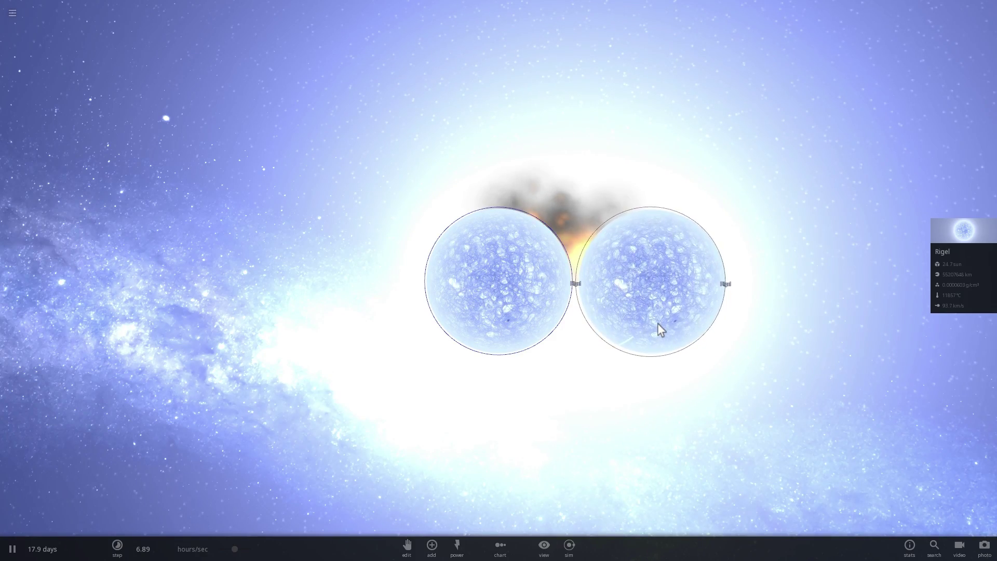
{"action": "left_click_drag", "start_coordinate": [658, 322], "coordinate": [608, 323]}
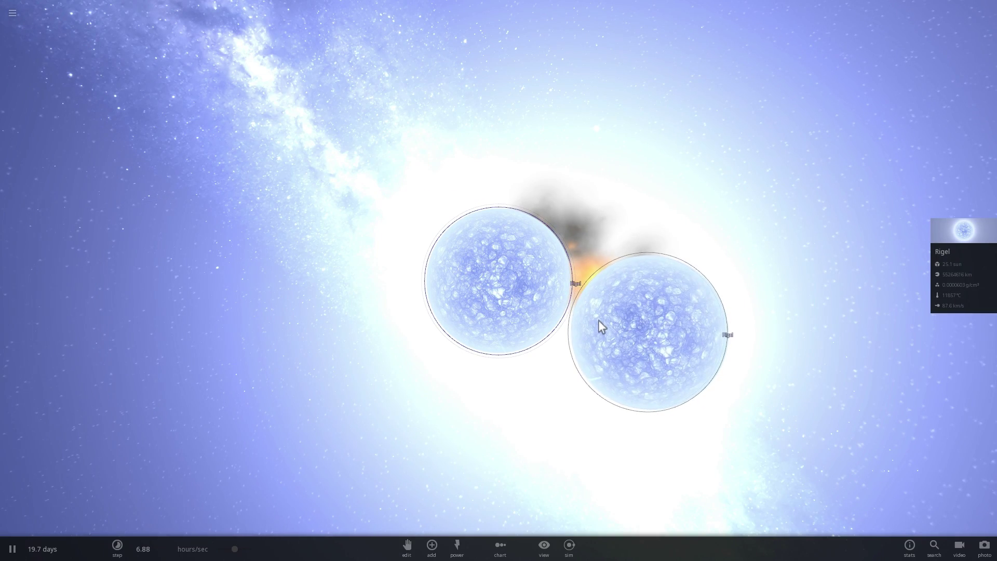
{"action": "left_click", "coordinate": [598, 320]}
{"action": "mouse_move", "coordinate": [600, 327]}
{"action": "left_mouse_down"}
{"action": "mouse_move", "coordinate": [607, 338]}
{"action": "mouse_move", "coordinate": [594, 316]}
{"action": "left_mouse_up"}
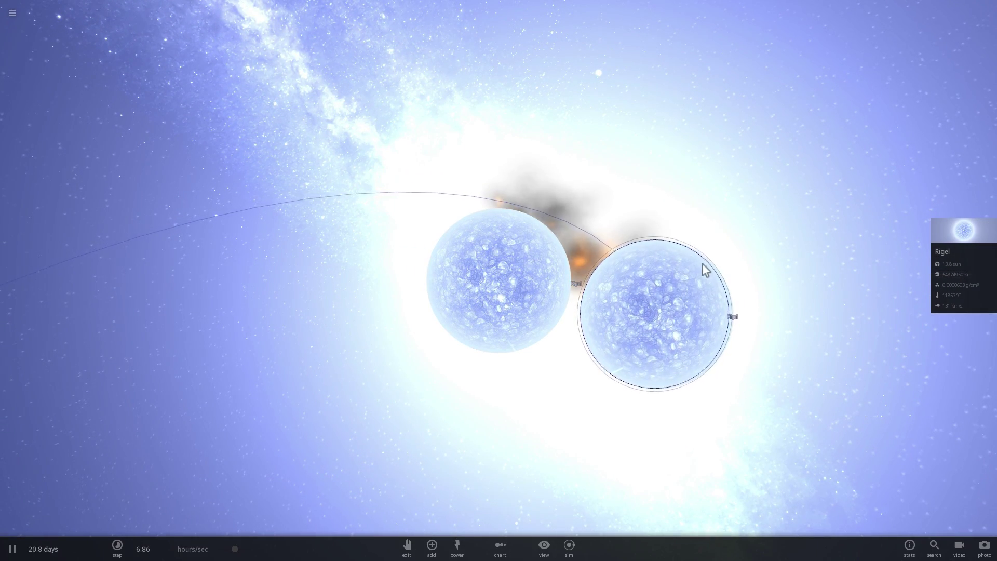
{"action": "left_click_drag", "start_coordinate": [705, 269], "coordinate": [537, 300]}
{"action": "left_click", "coordinate": [528, 295]}
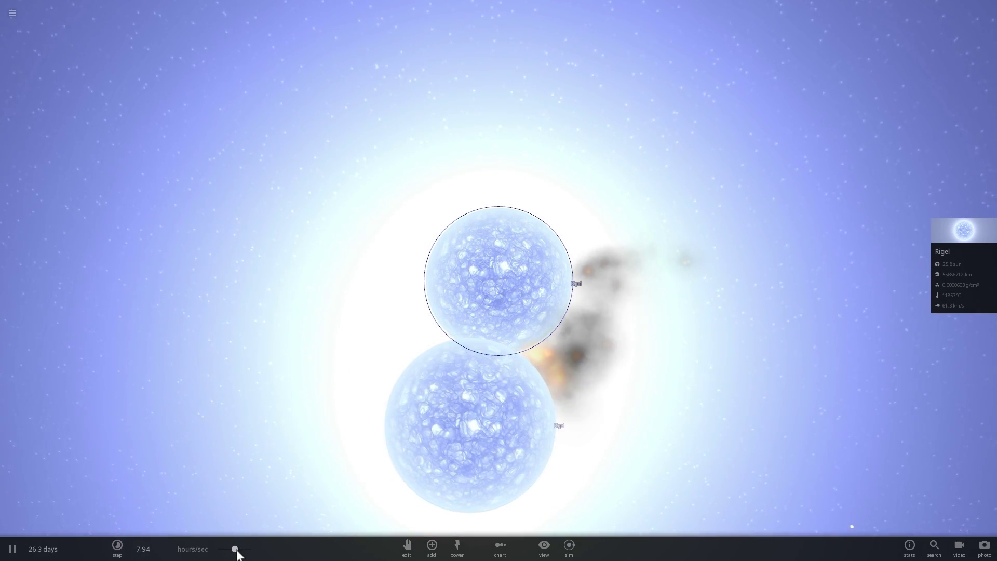
Step: Speed up the simulation to about 18 hours per second
{"action": "left_click_drag", "start_coordinate": [237, 551], "coordinate": [240, 552]}
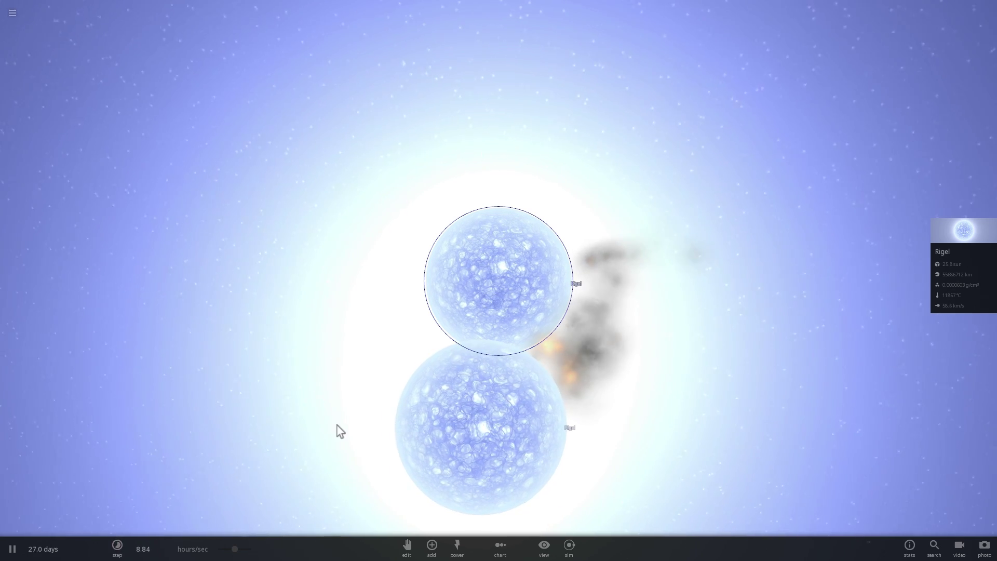
{"action": "left_click_drag", "start_coordinate": [236, 548], "coordinate": [243, 550]}
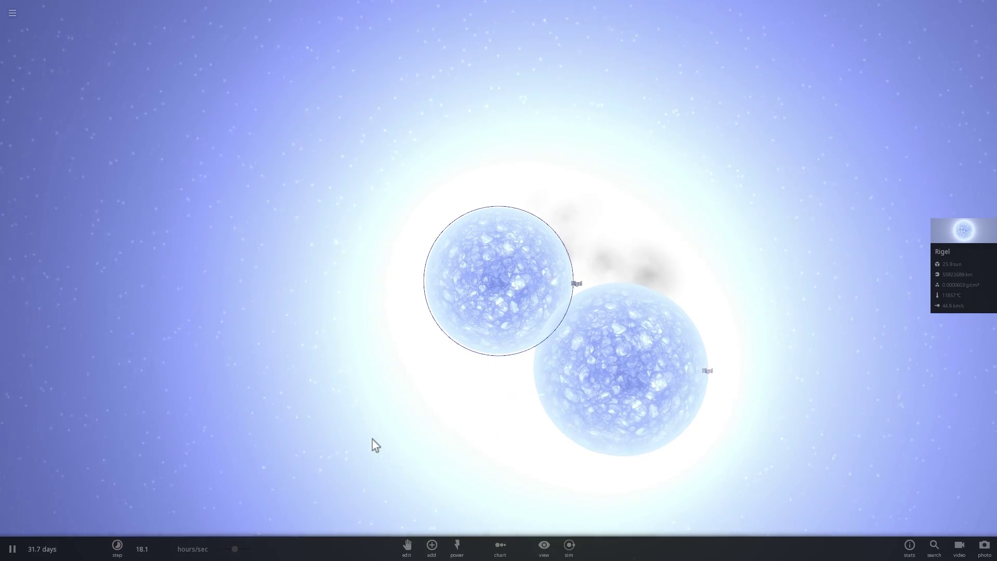
Step: Speed up the simulation to about 1 day per second and view the two Rigel stars from another angle
{"action": "left_click_drag", "start_coordinate": [234, 554], "coordinate": [242, 552]}
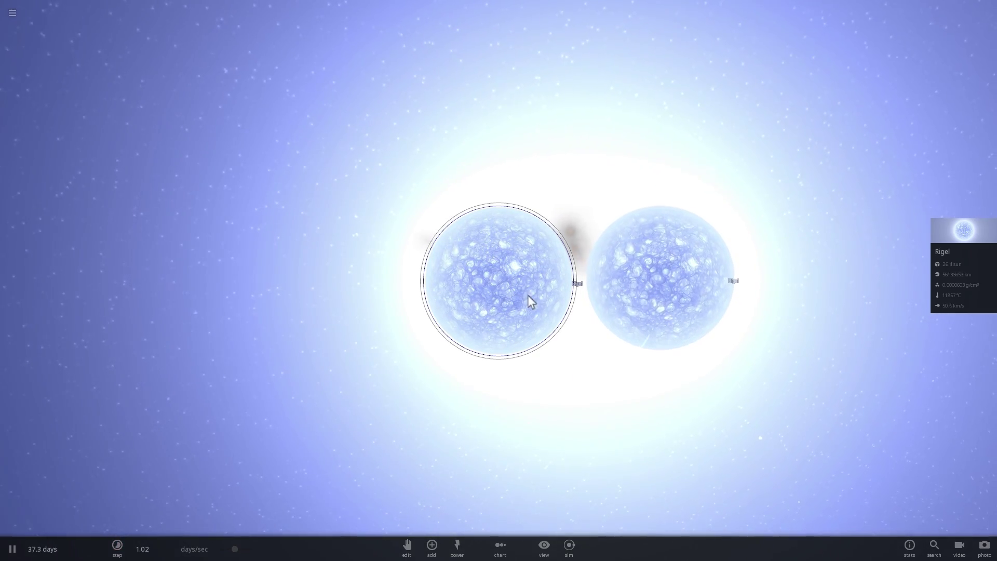
{"action": "left_click", "coordinate": [648, 275]}
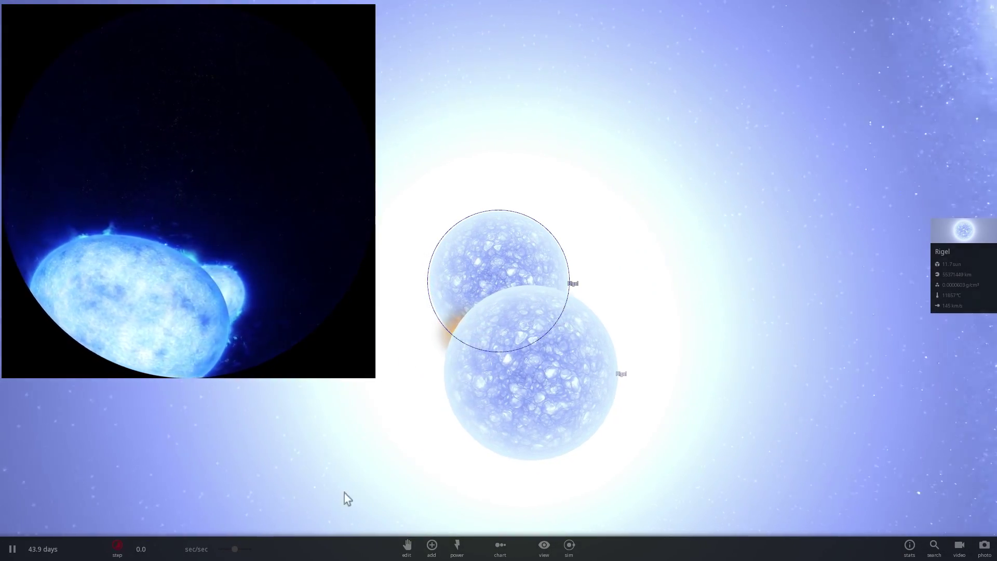
{"action": "left_click_drag", "start_coordinate": [344, 493], "coordinate": [423, 447]}
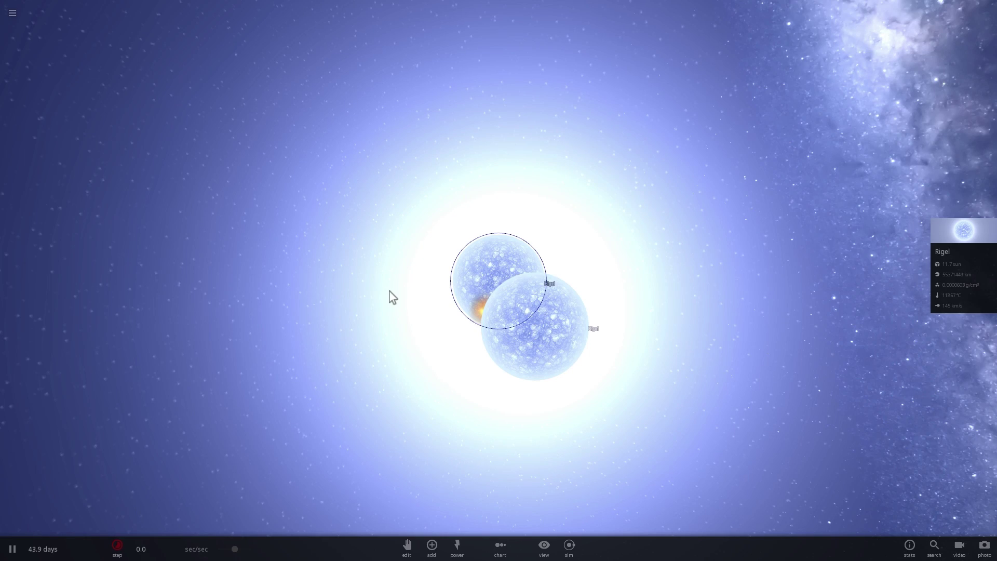
Step: In a new empty simulation, place two nearly touching Rigel stars as a binary and speed it up to about 8.9 hours per second
{"action": "left_click", "coordinate": [13, 13]}
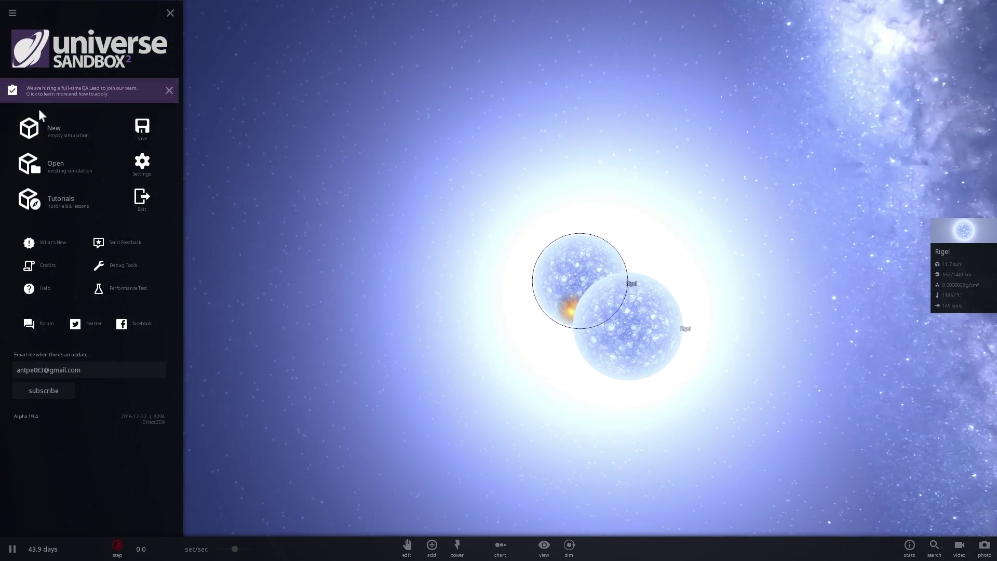
{"action": "left_click", "coordinate": [41, 126]}
{"action": "left_click", "coordinate": [432, 547]}
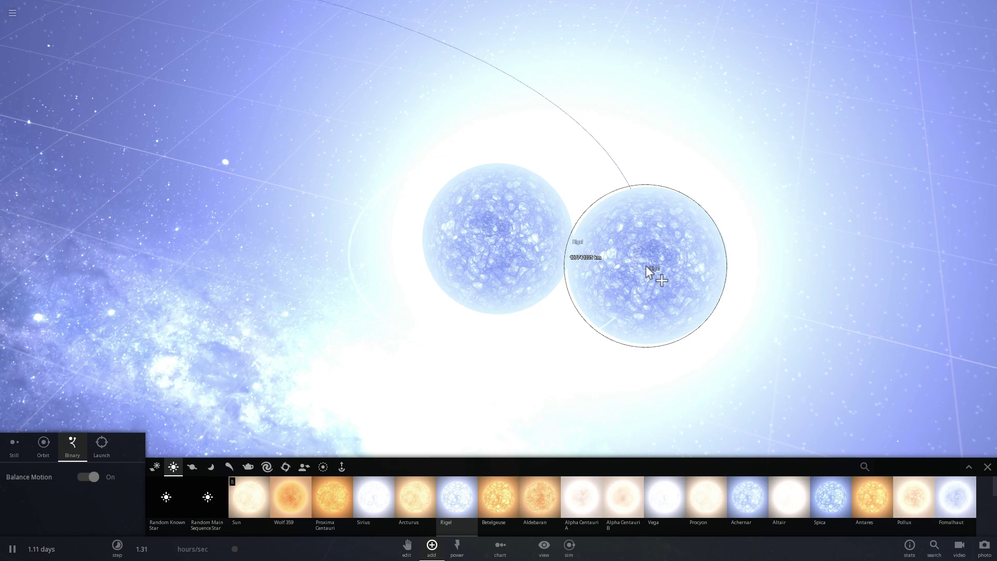
{"action": "left_click", "coordinate": [646, 266]}
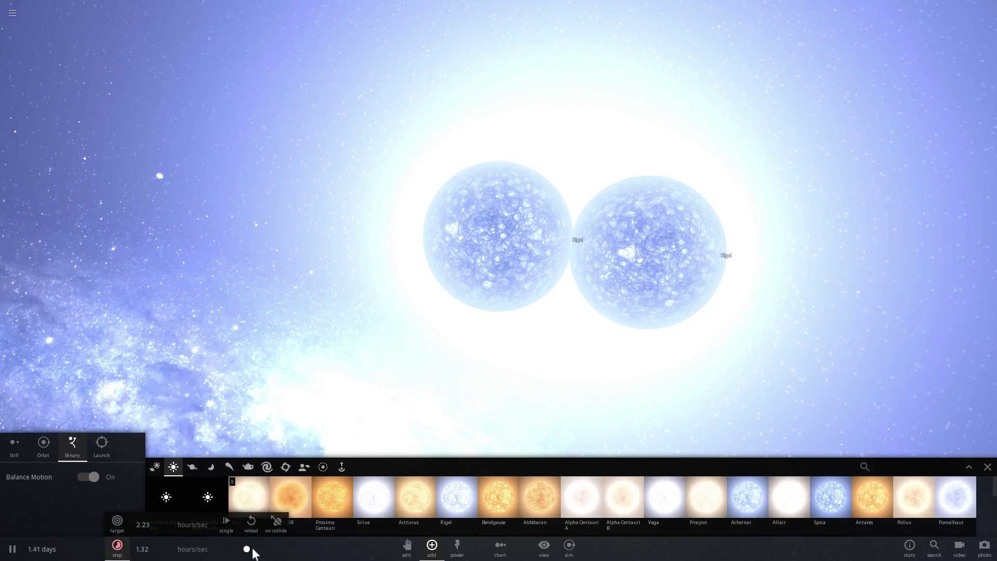
{"action": "left_click_drag", "start_coordinate": [252, 549], "coordinate": [252, 548]}
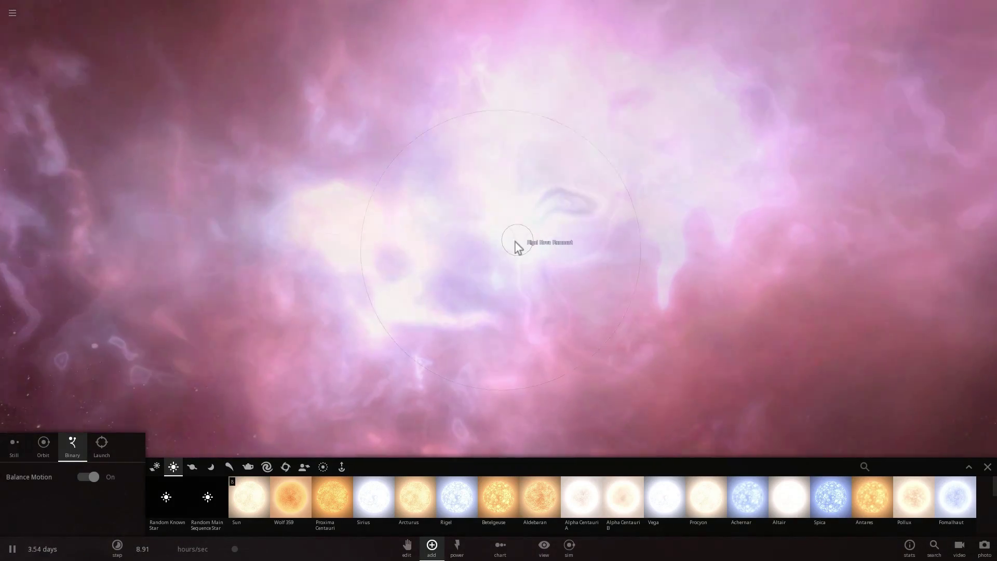
Step: Start another new empty simulation and add two Rigel stars as a binary, leaving a gap between their surfaces
{"action": "left_click", "coordinate": [12, 12]}
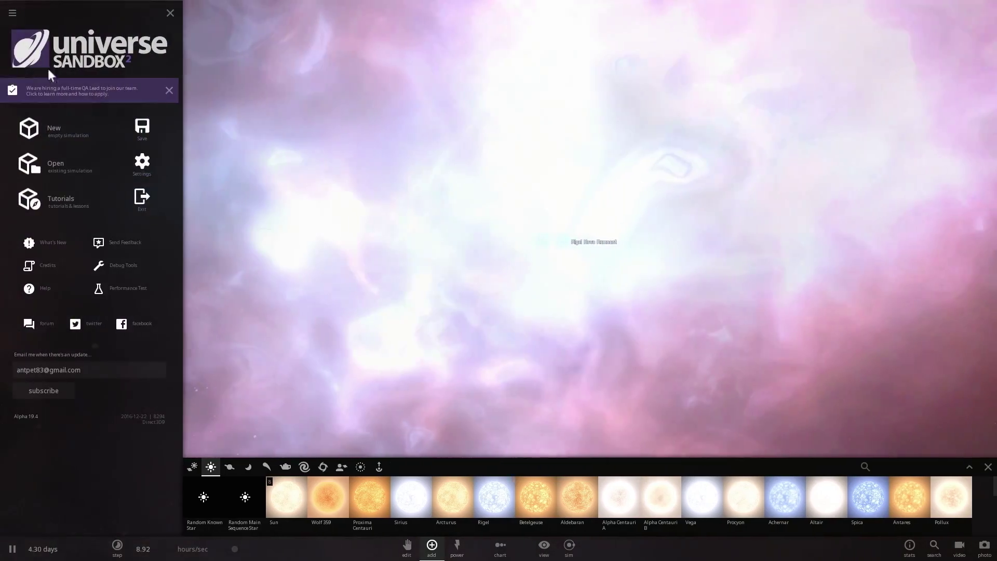
{"action": "left_click", "coordinate": [55, 128]}
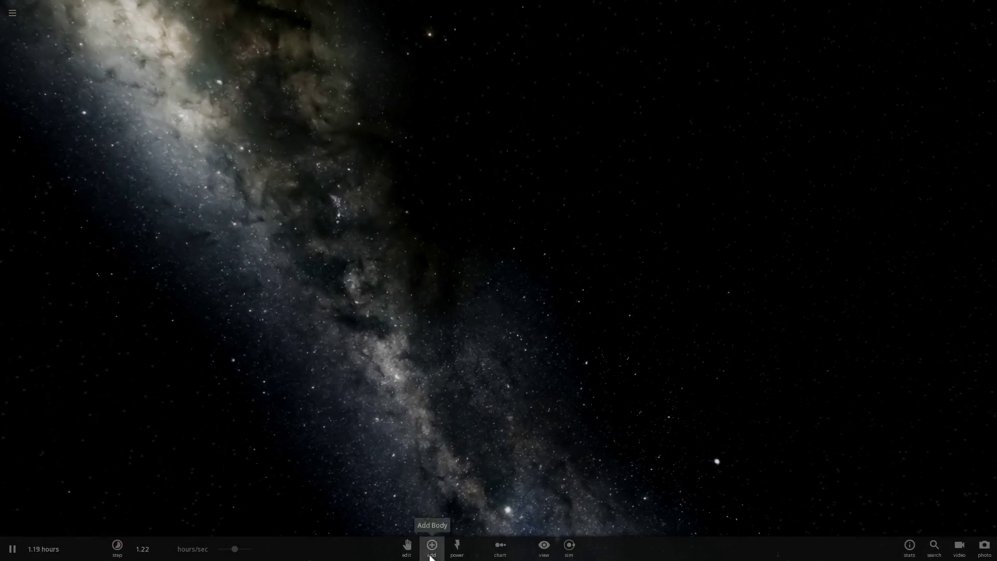
{"action": "left_click", "coordinate": [431, 557]}
{"action": "left_click", "coordinate": [173, 466]}
{"action": "left_click", "coordinate": [456, 497]}
{"action": "left_click", "coordinate": [508, 232]}
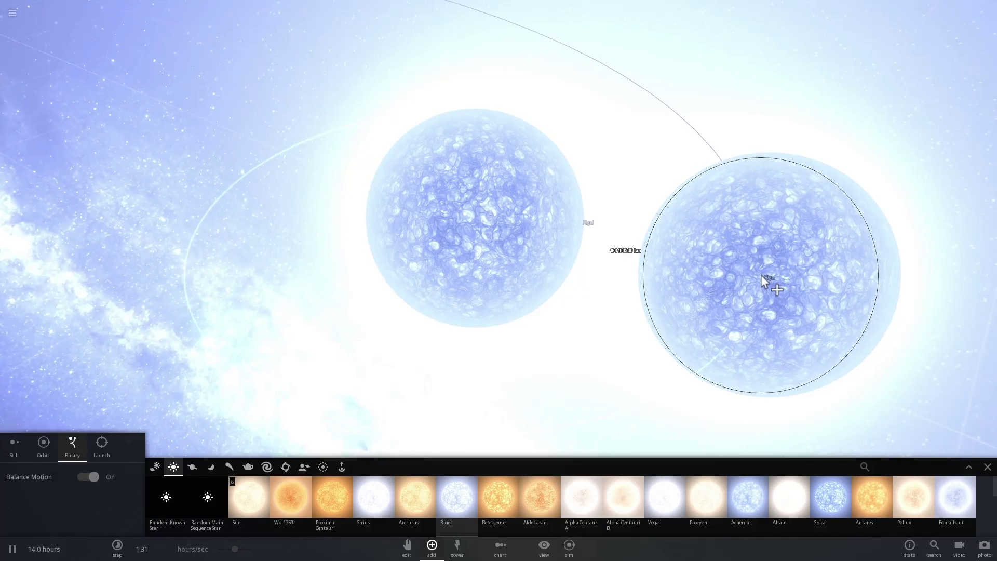
{"action": "left_click", "coordinate": [761, 275]}
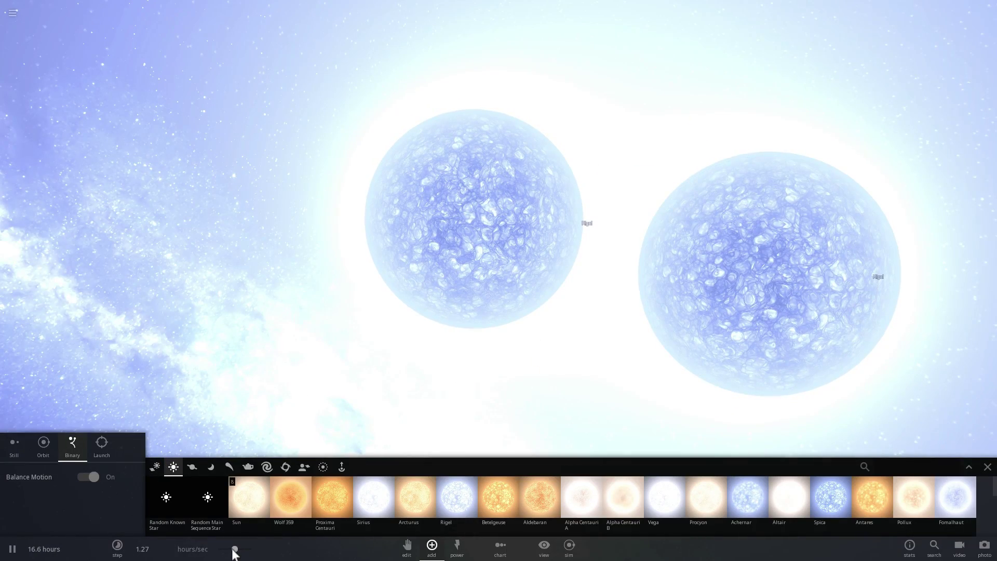
Step: Raise the simulation speed in stages to about 5 days per second while following the orbiting pair
{"action": "left_click_drag", "start_coordinate": [252, 549], "coordinate": [251, 550]}
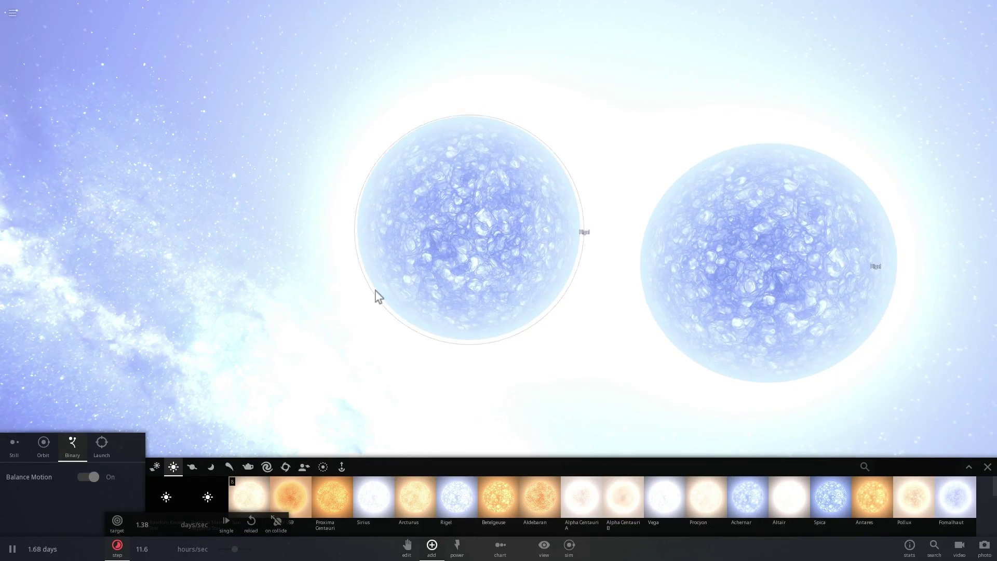
{"action": "right_click_drag", "start_coordinate": [376, 296], "coordinate": [424, 336]}
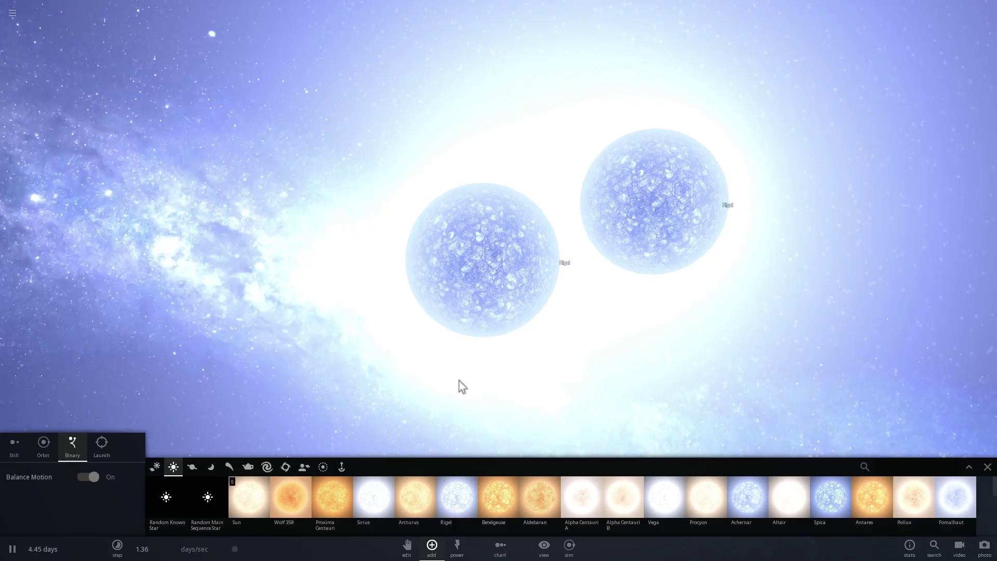
{"action": "left_click_drag", "start_coordinate": [235, 549], "coordinate": [246, 548]}
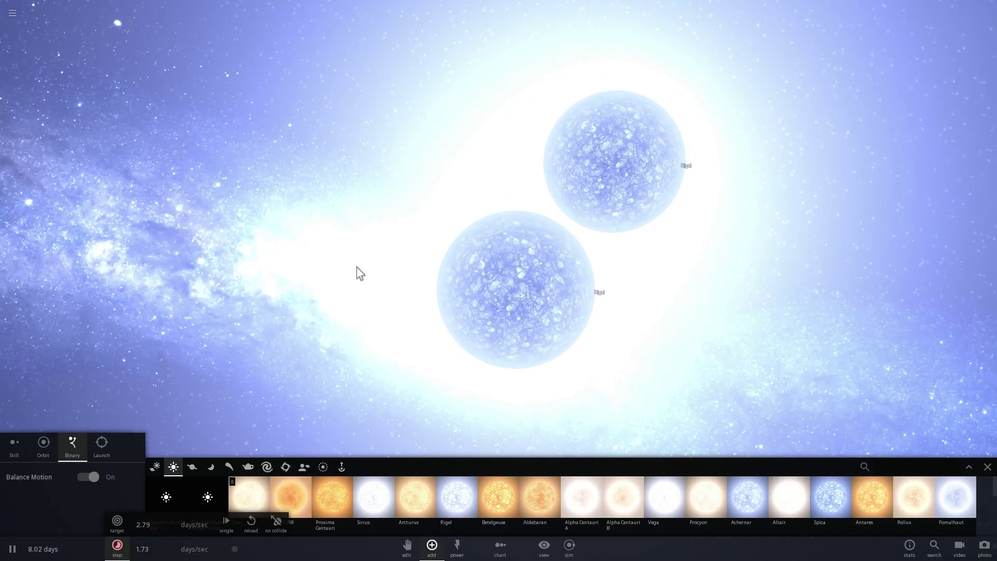
{"action": "right_click_drag", "start_coordinate": [356, 266], "coordinate": [437, 262]}
{"action": "left_click", "coordinate": [467, 201]}
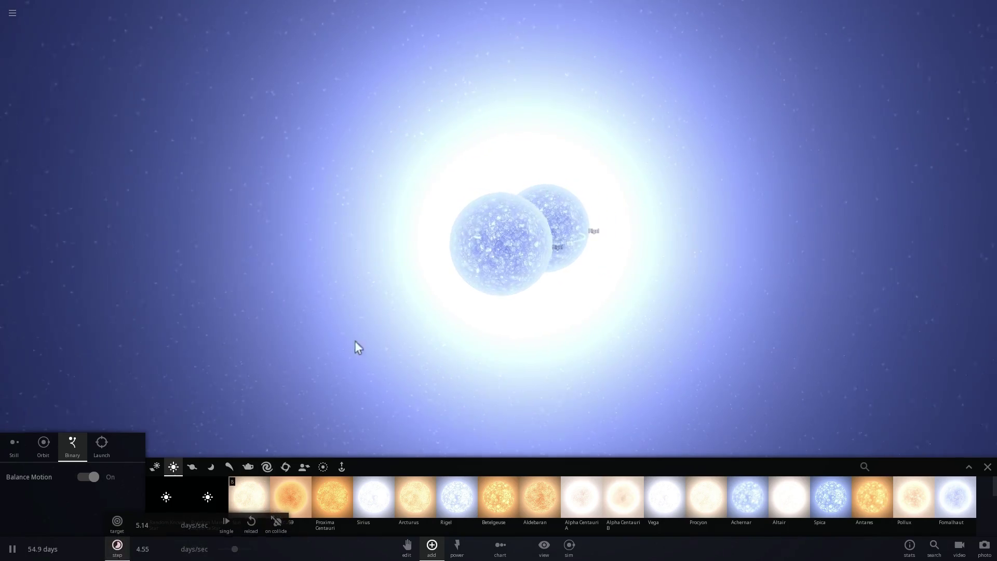
Step: Select one Rigel and examine the separated binary up close from several angles
{"action": "right_click_drag", "start_coordinate": [354, 341], "coordinate": [485, 346]}
{"action": "scroll", "coordinate": [497, 320], "scroll_direction": "up", "scroll_amount": 3}
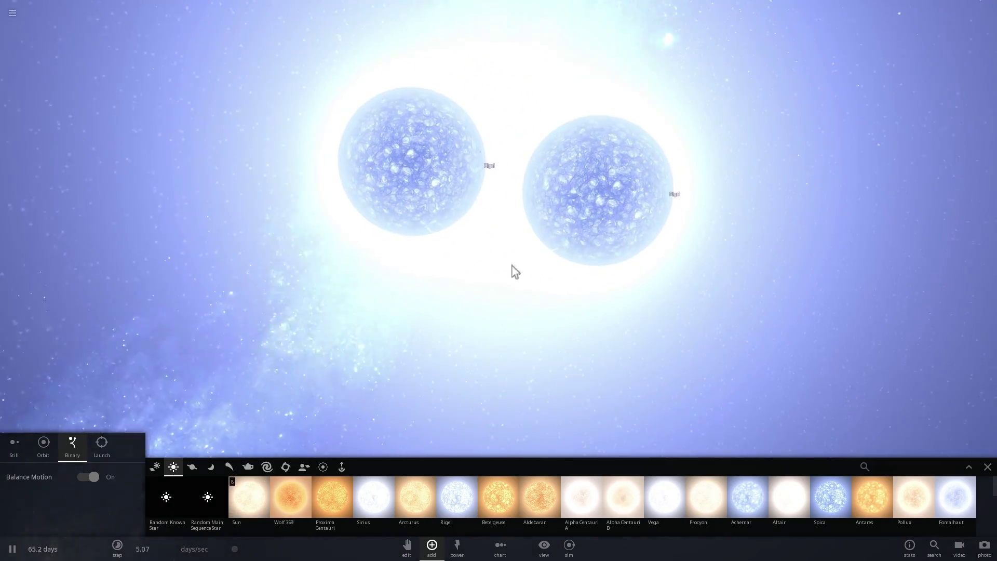
{"action": "left_click", "coordinate": [514, 243]}
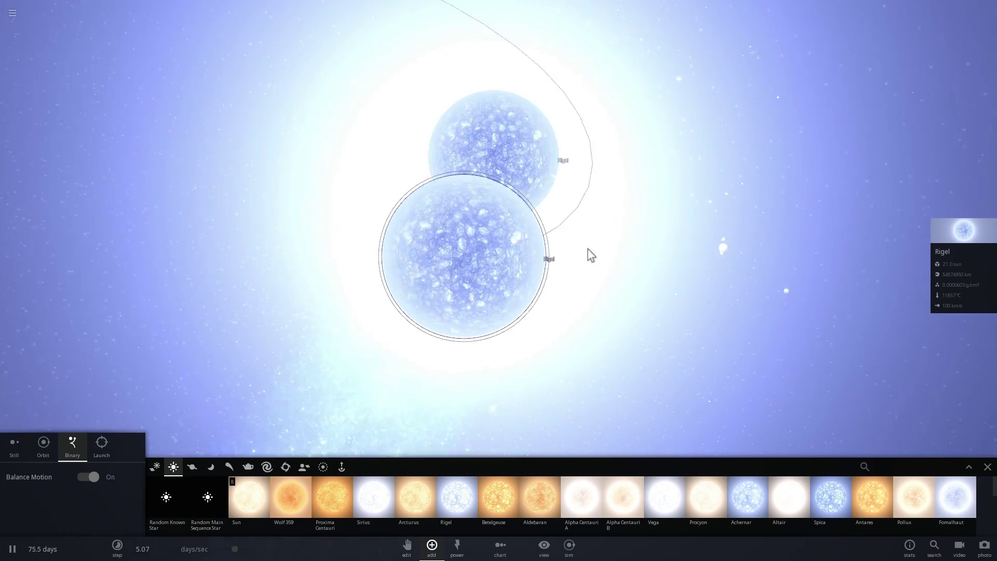
{"action": "left_click_drag", "start_coordinate": [591, 254], "coordinate": [363, 217]}
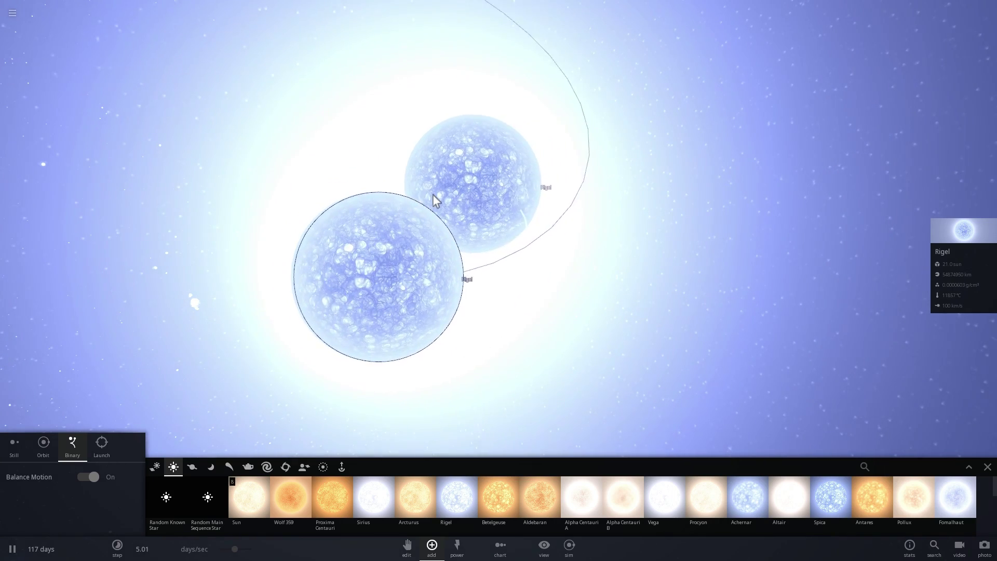
{"action": "left_click_drag", "start_coordinate": [649, 223], "coordinate": [733, 247]}
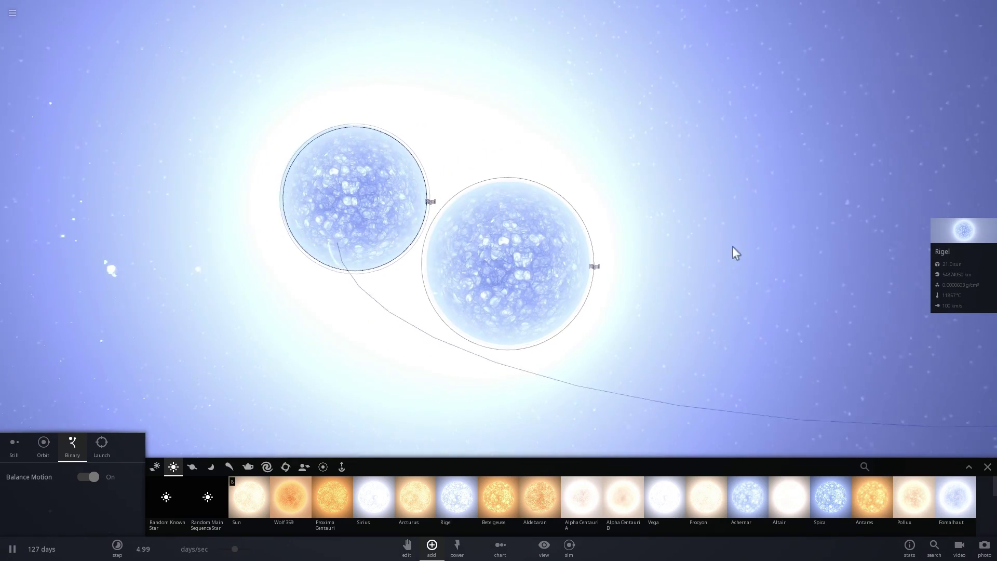
Step: Blow up both Rigel stars with the Explode power
{"action": "left_click", "coordinate": [285, 466]}
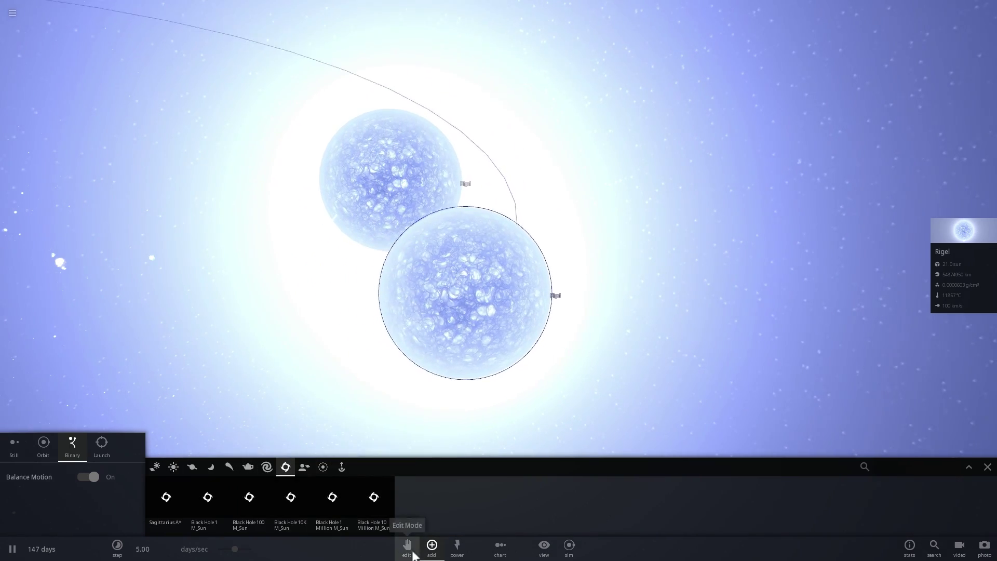
{"action": "left_click", "coordinate": [456, 548]}
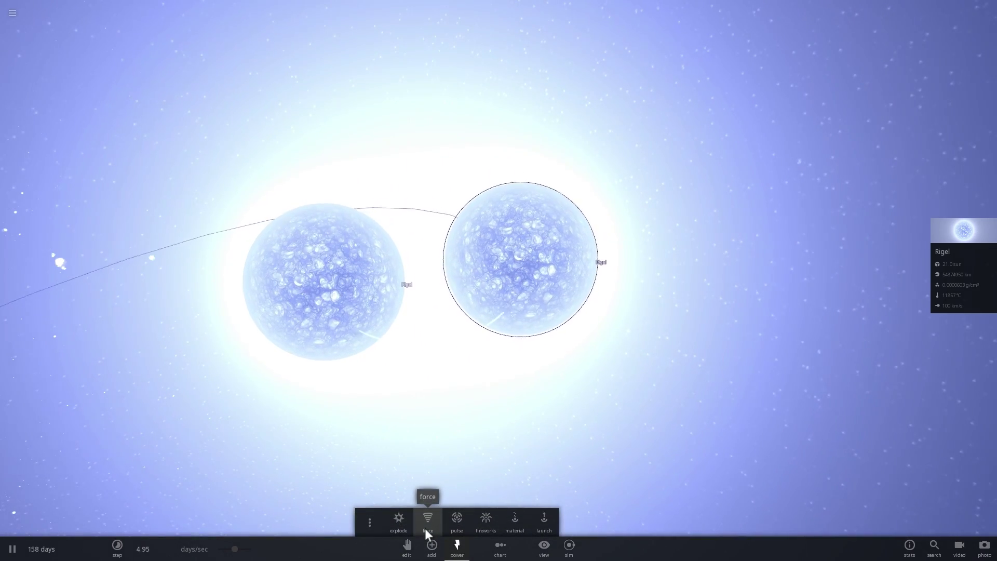
{"action": "left_click", "coordinate": [393, 522]}
{"action": "left_click", "coordinate": [456, 215]}
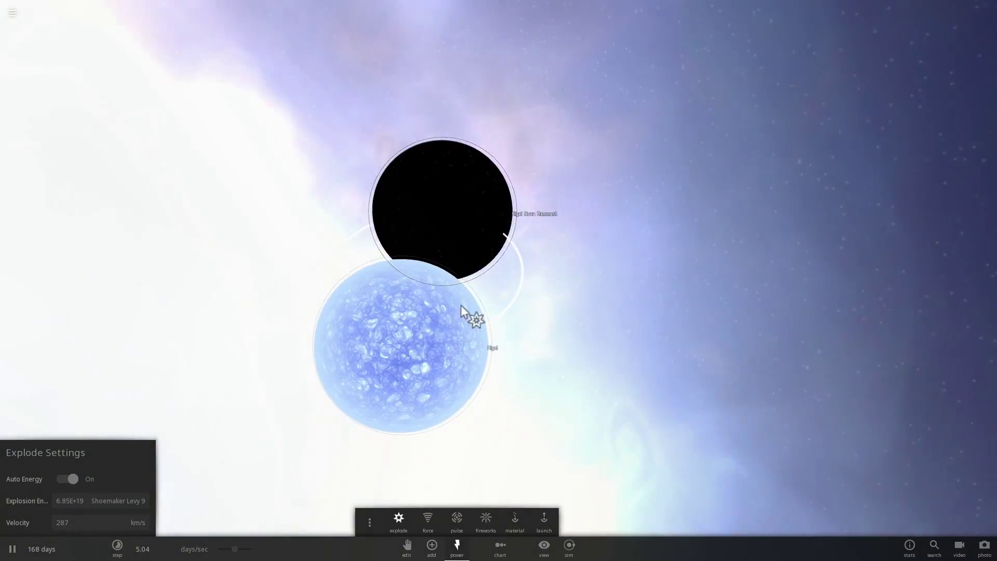
{"action": "left_click", "coordinate": [460, 304]}
{"action": "key", "text": "Escape"}
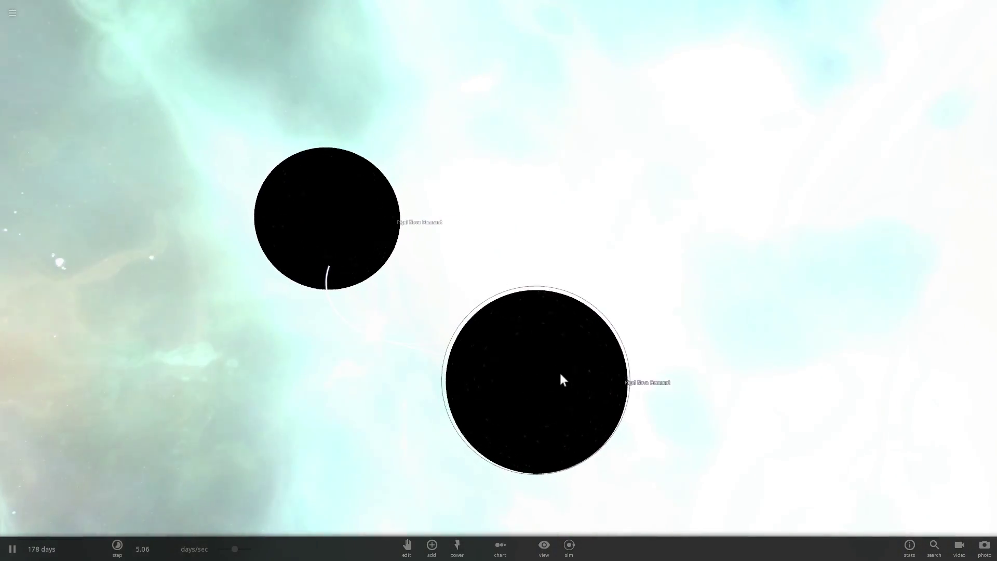
Step: Select one Rigel Nova Remnant and speed up the simulation to about 26 days per second
{"action": "left_click", "coordinate": [562, 381]}
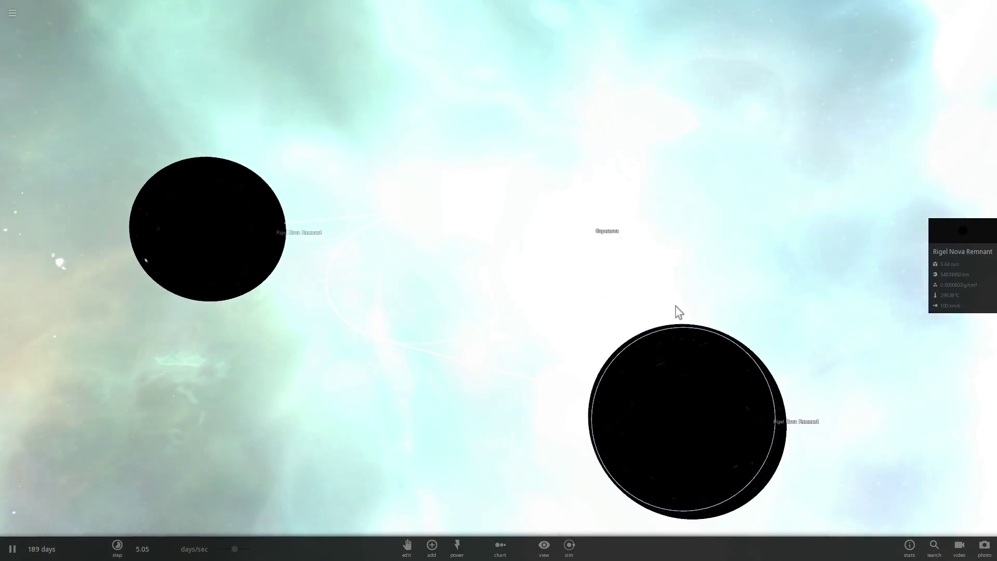
{"action": "scroll", "coordinate": [243, 283], "scroll_direction": "down", "scroll_amount": 3}
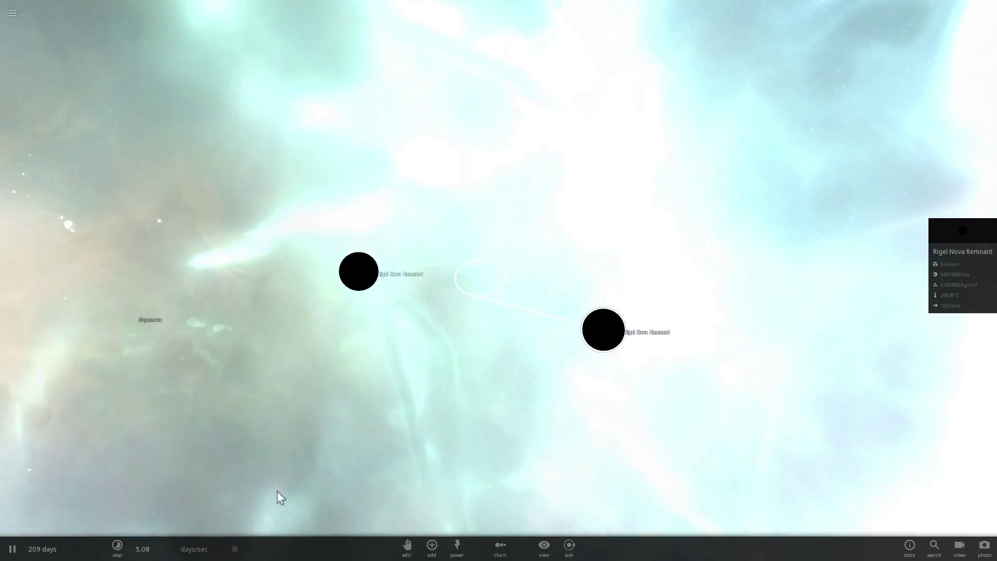
{"action": "left_click_drag", "start_coordinate": [249, 549], "coordinate": [250, 548]}
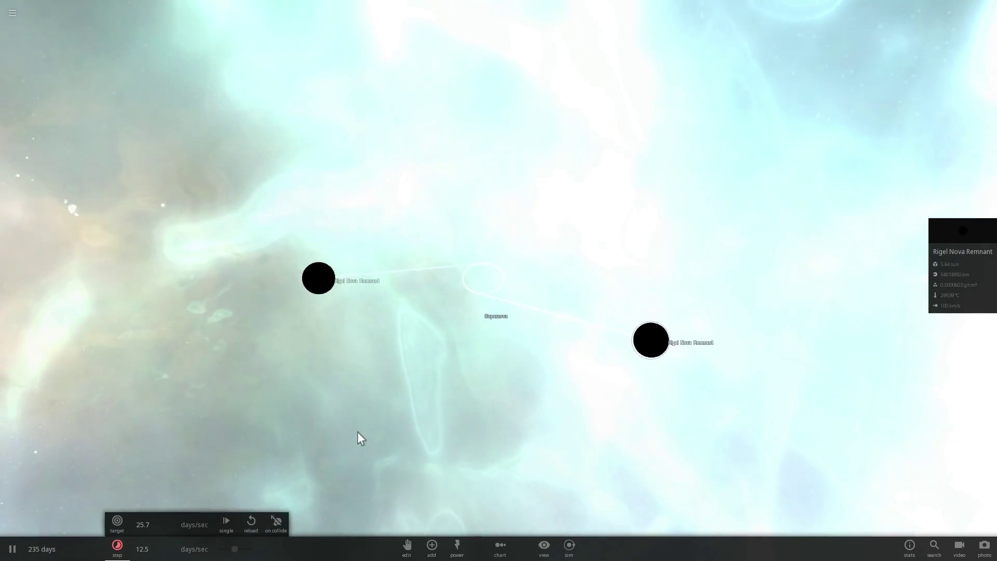
{"action": "scroll", "coordinate": [359, 432], "scroll_direction": "down", "scroll_amount": 3}
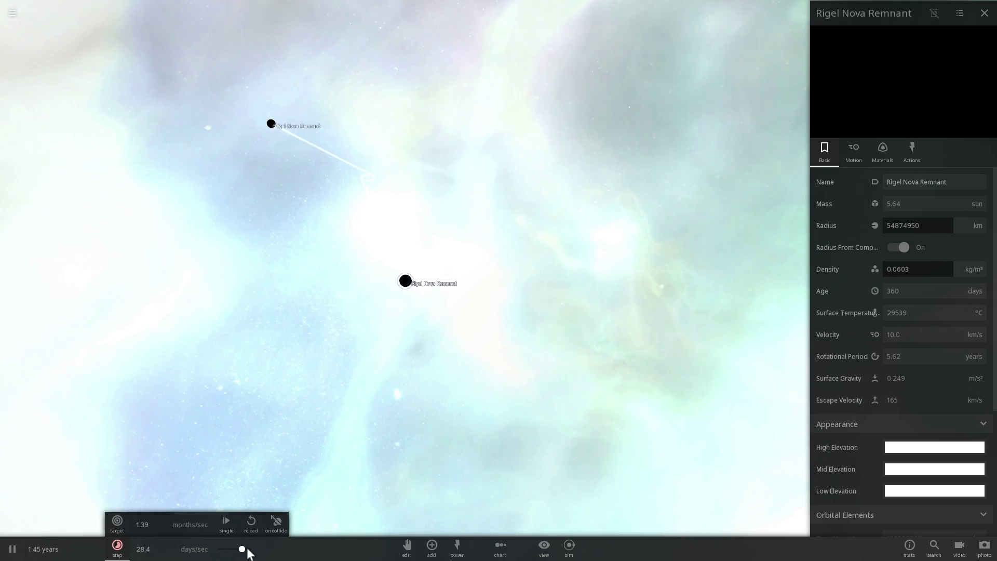
Step: Increase the simulation speed further to about 2.7 months per second while watching the two nova remnants
{"action": "left_click_drag", "start_coordinate": [248, 547], "coordinate": [245, 547]}
{"action": "left_click_drag", "start_coordinate": [389, 392], "coordinate": [363, 391]}
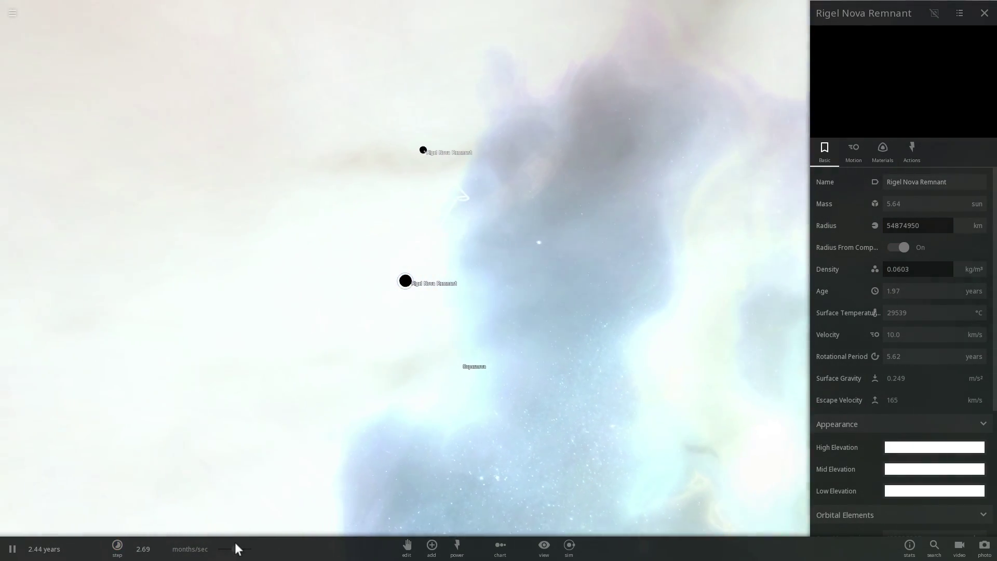
{"action": "left_click_drag", "start_coordinate": [235, 548], "coordinate": [242, 549]}
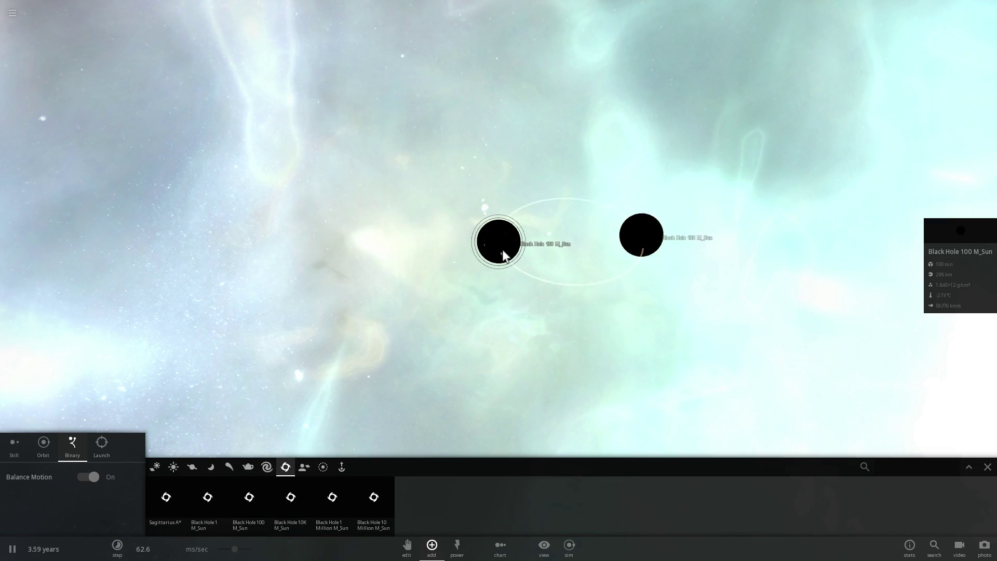
Step: Set the velocity of both 100-solar-mass black holes to 0 km/s
{"action": "left_click", "coordinate": [949, 232]}
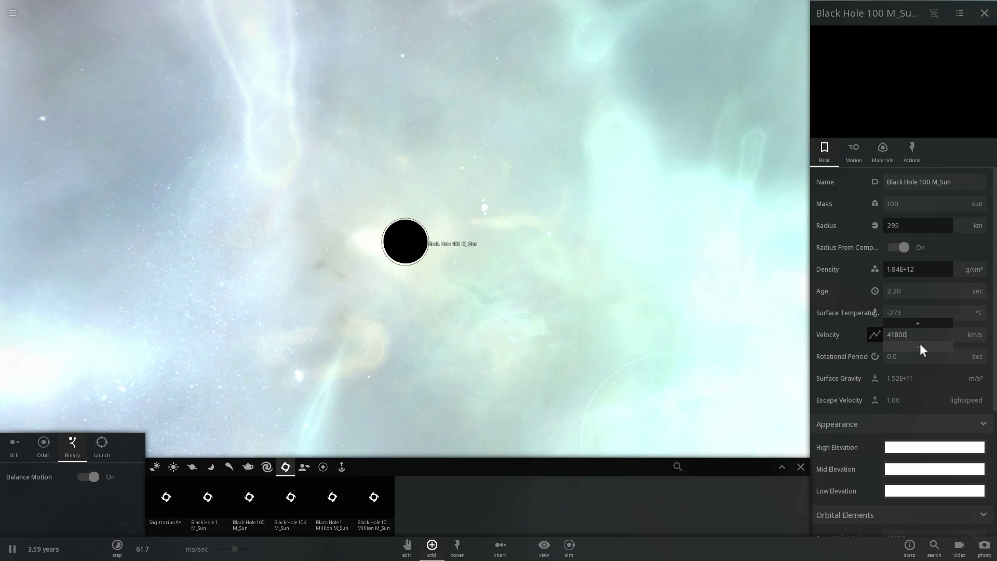
{"action": "scroll", "coordinate": [747, 307], "scroll_direction": "down", "scroll_amount": 3}
{"action": "right_click_drag", "start_coordinate": [696, 276], "coordinate": [736, 248]}
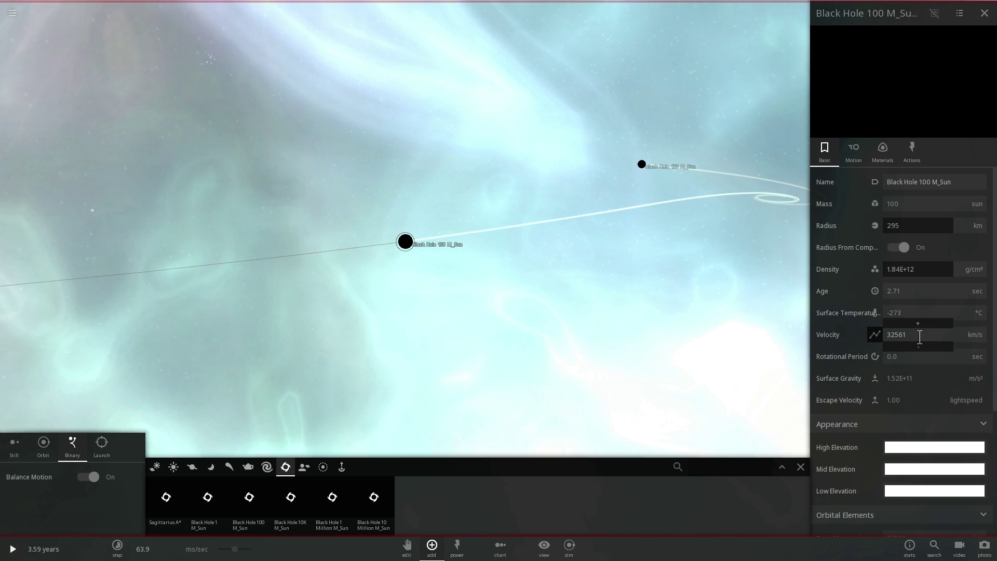
{"action": "type", "text": "0"}
{"action": "key", "text": "Return"}
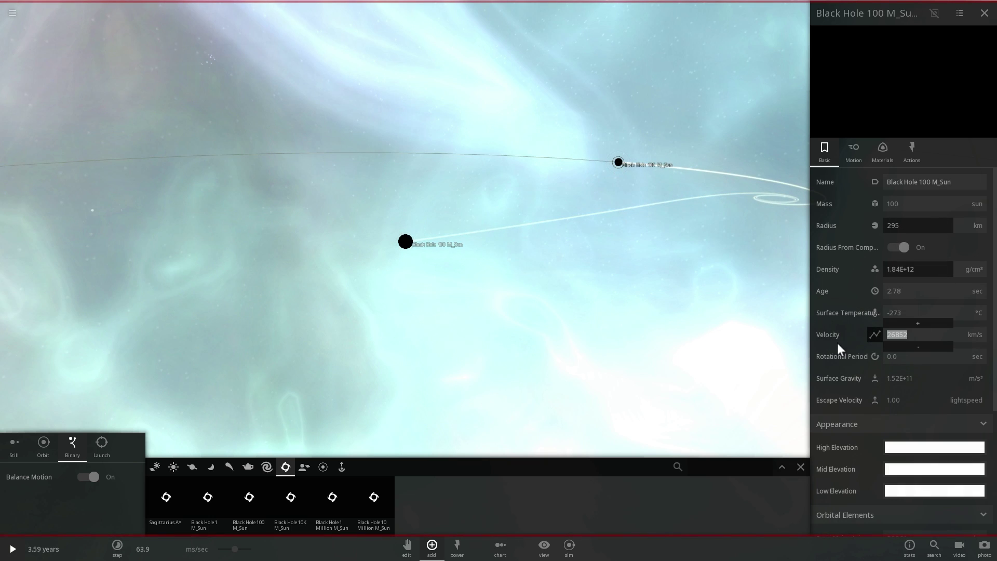
{"action": "type", "text": "0"}
{"action": "key", "text": "Return"}
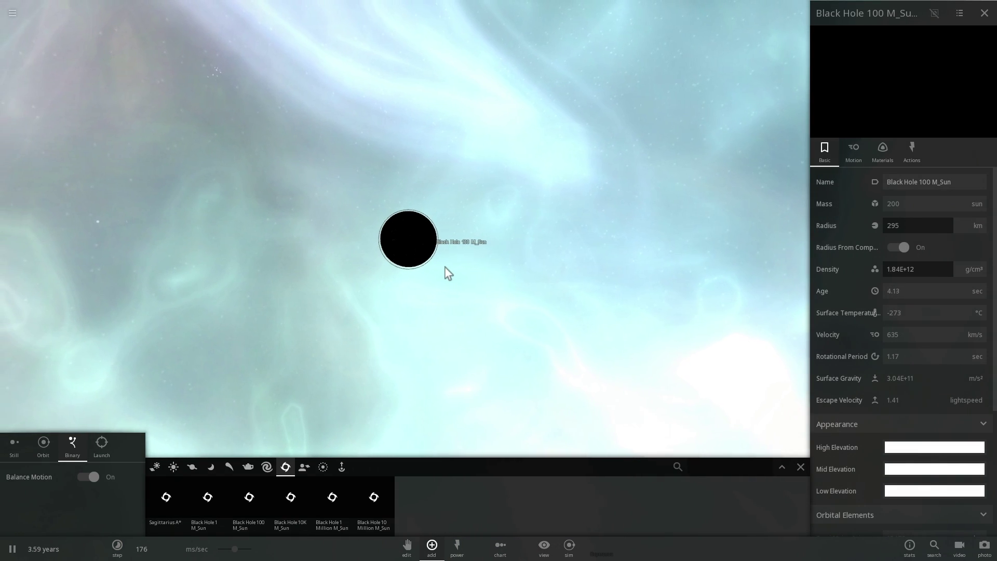
Step: Examine the black hole from farther away and from a different angle
{"action": "scroll", "coordinate": [445, 266], "scroll_direction": "down", "scroll_amount": 1}
{"action": "left_click_drag", "start_coordinate": [446, 264], "coordinate": [378, 265]}
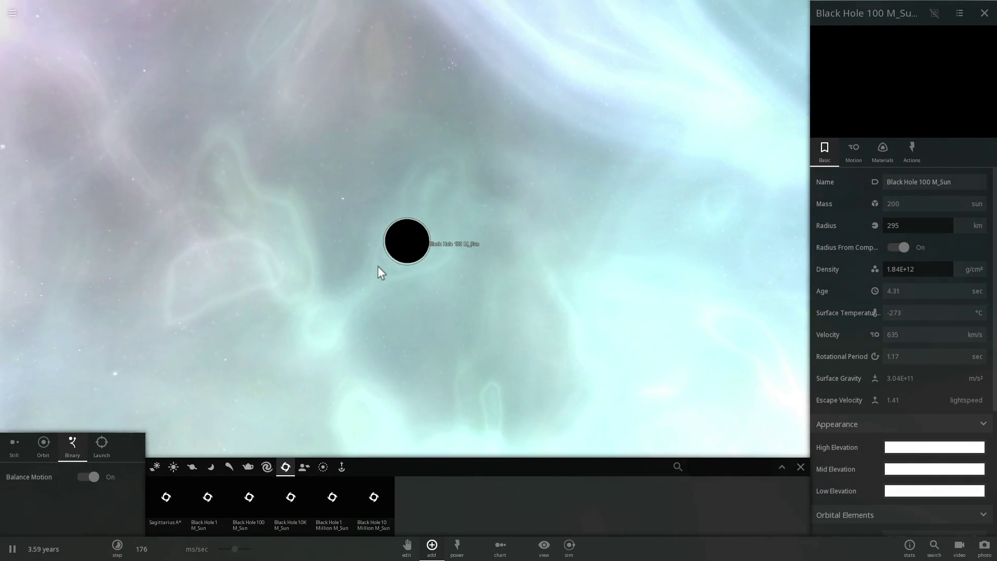
{"action": "scroll", "coordinate": [378, 266], "scroll_direction": "down", "scroll_amount": 3}
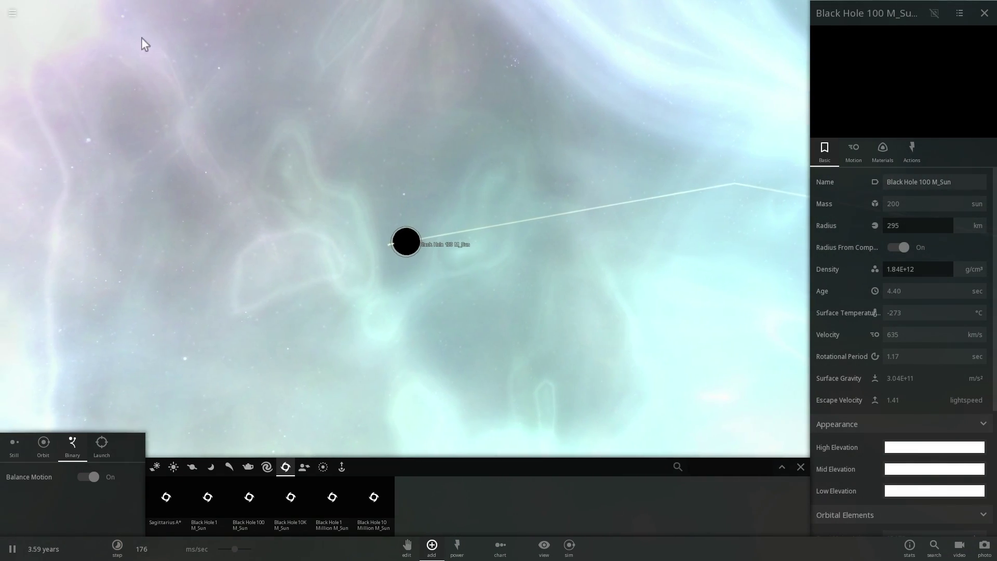
Step: Start a new empty simulation with a close pair of Rigel stars and speed it up to about 4 days per second
{"action": "left_click", "coordinate": [7, 21]}
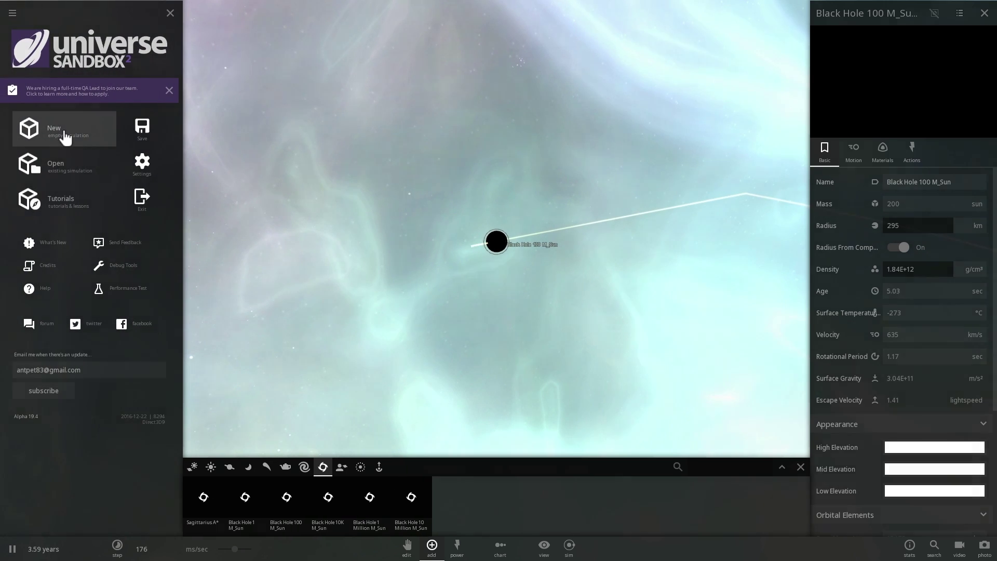
{"action": "left_click", "coordinate": [65, 138]}
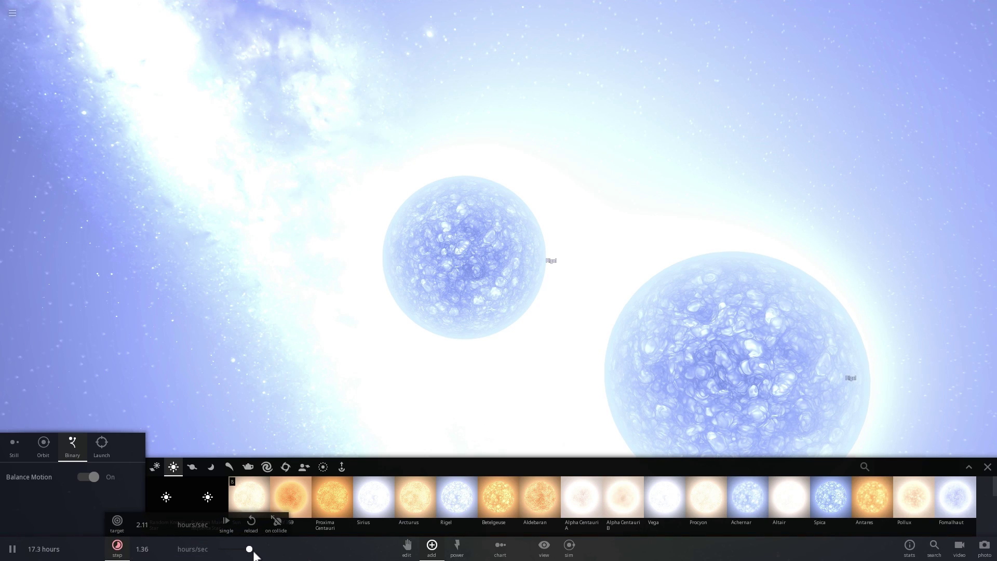
{"action": "left_click_drag", "start_coordinate": [253, 550], "coordinate": [253, 550]}
{"action": "right_click_drag", "start_coordinate": [457, 319], "coordinate": [518, 336]}
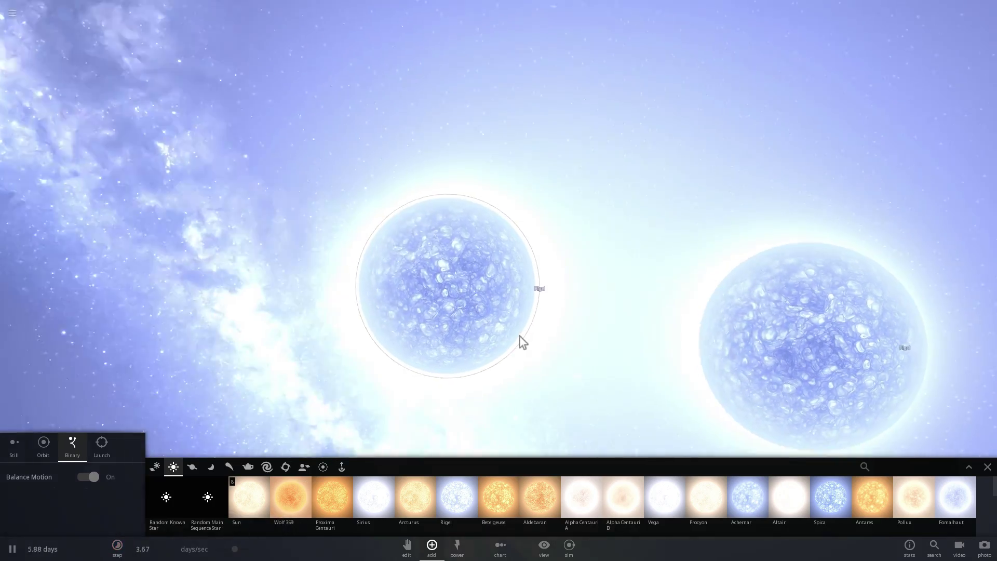
{"action": "scroll", "coordinate": [527, 328], "scroll_direction": "down", "scroll_amount": 3}
Step: Open the properties of one Rigel star and step its velocity down to about 75 km/s
{"action": "left_click", "coordinate": [648, 286]}
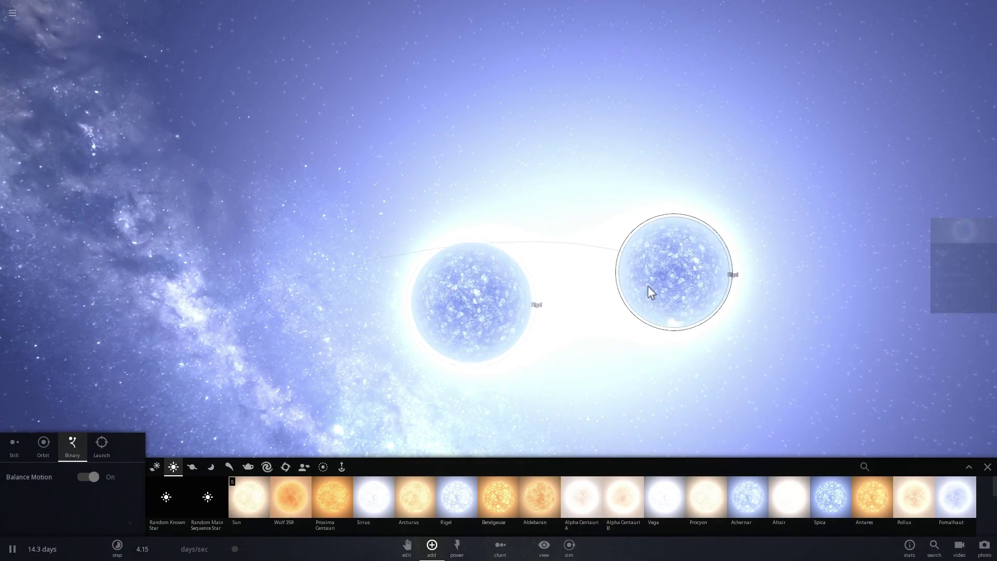
{"action": "left_click", "coordinate": [969, 233]}
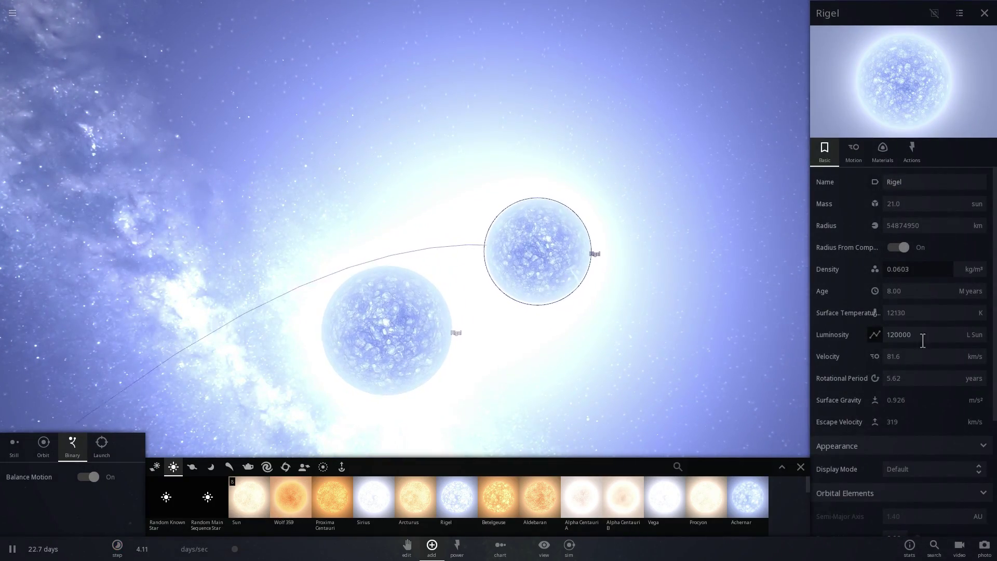
{"action": "left_click", "coordinate": [916, 357]}
{"action": "left_click", "coordinate": [912, 367]}
{"action": "left_click_drag", "start_coordinate": [913, 367], "coordinate": [913, 367]}
{"action": "left_click", "coordinate": [575, 356]}
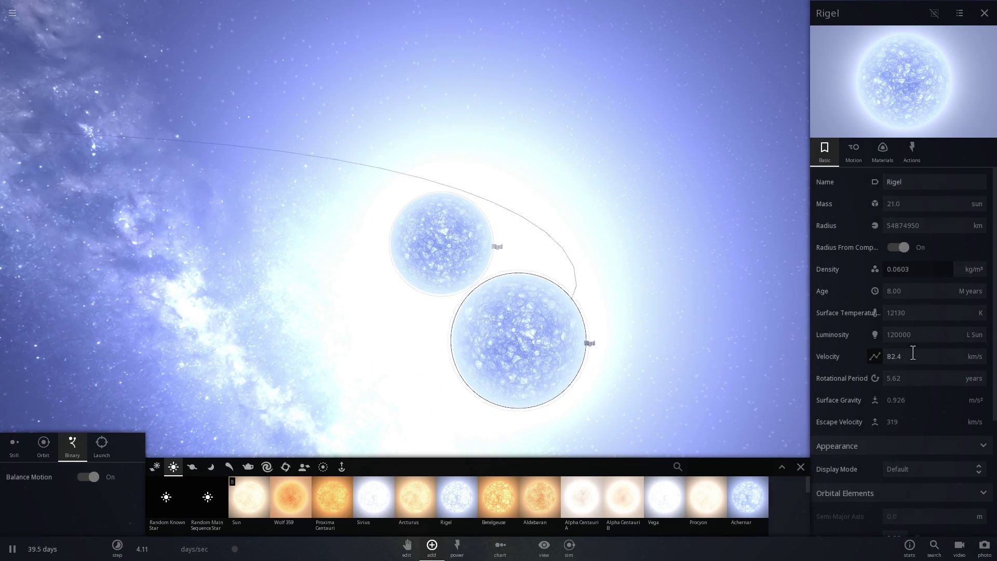
{"action": "left_click", "coordinate": [913, 366]}
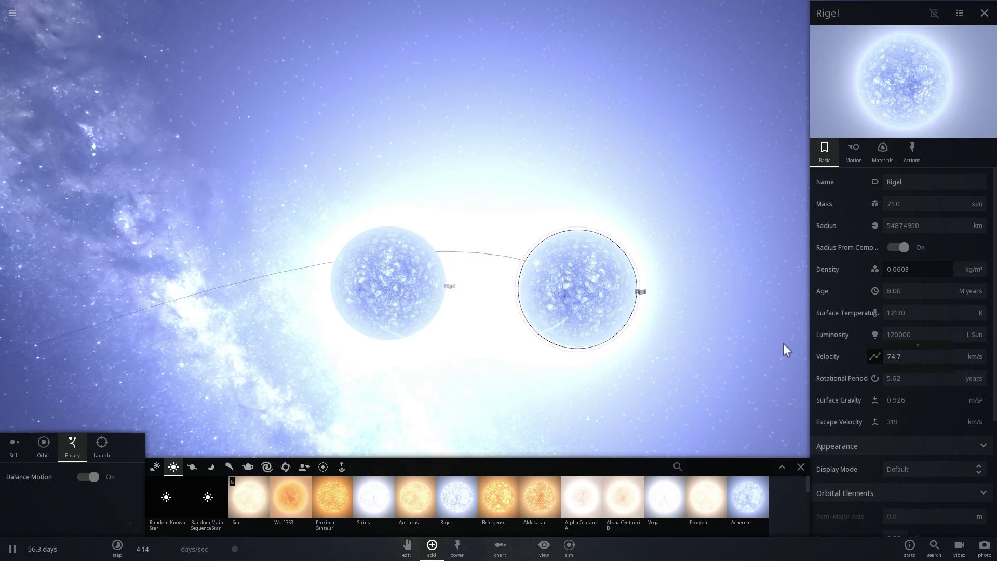
Step: Pause with the two stars close together, lower the selected Rigel's velocity to 115 km/s, and resume the simulation
{"action": "right_click_drag", "start_coordinate": [637, 329], "coordinate": [778, 358]}
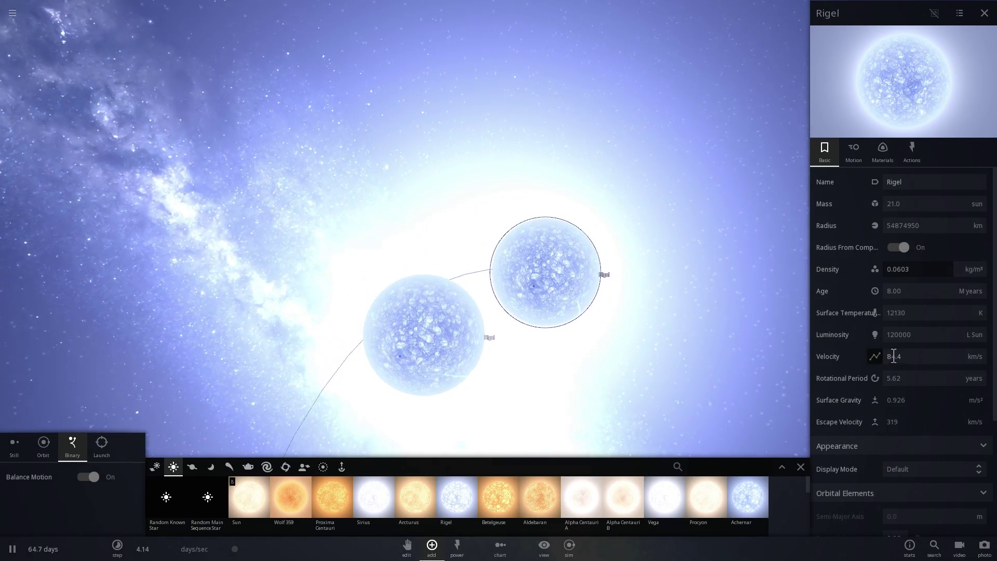
{"action": "right_click_drag", "start_coordinate": [545, 317], "coordinate": [535, 296]}
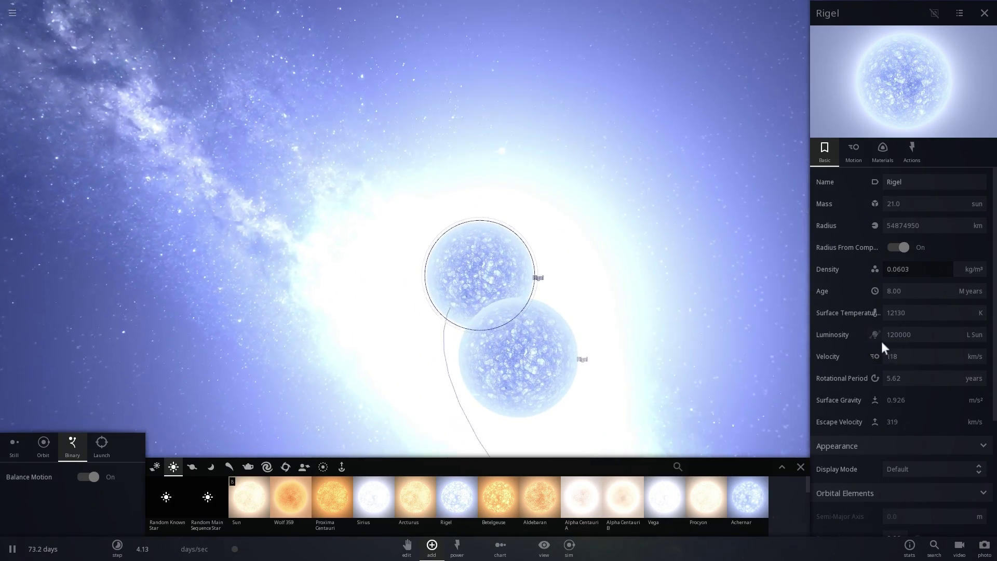
{"action": "left_click", "coordinate": [904, 355]}
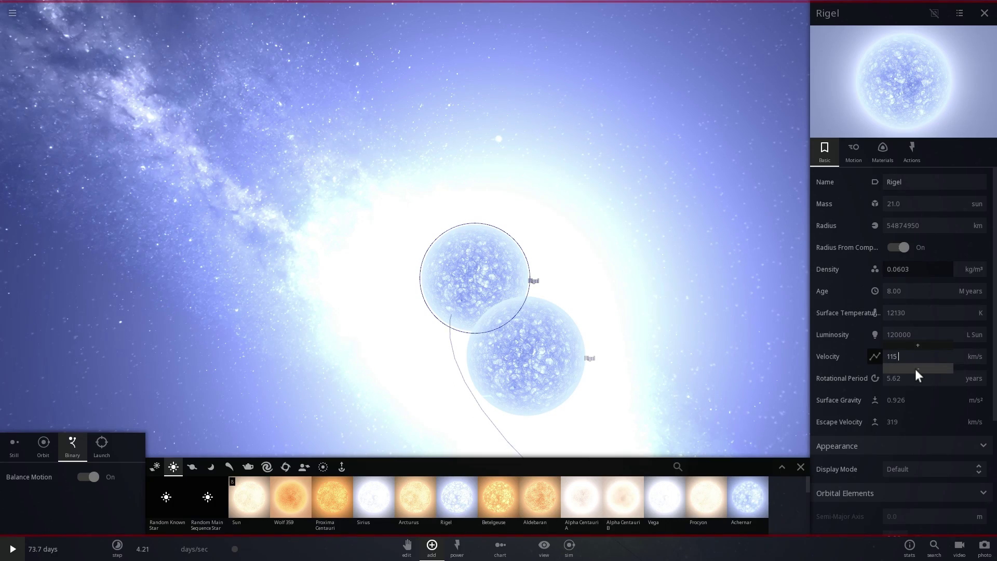
{"action": "left_click", "coordinate": [711, 338]}
{"action": "key", "text": "space"}
{"action": "key", "text": "space"}
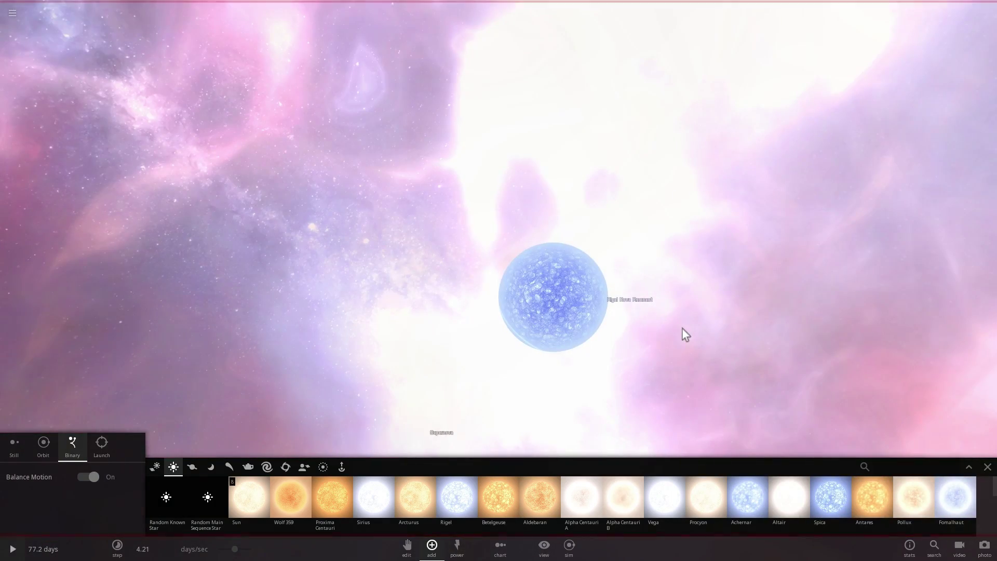
{"action": "key", "text": "space"}
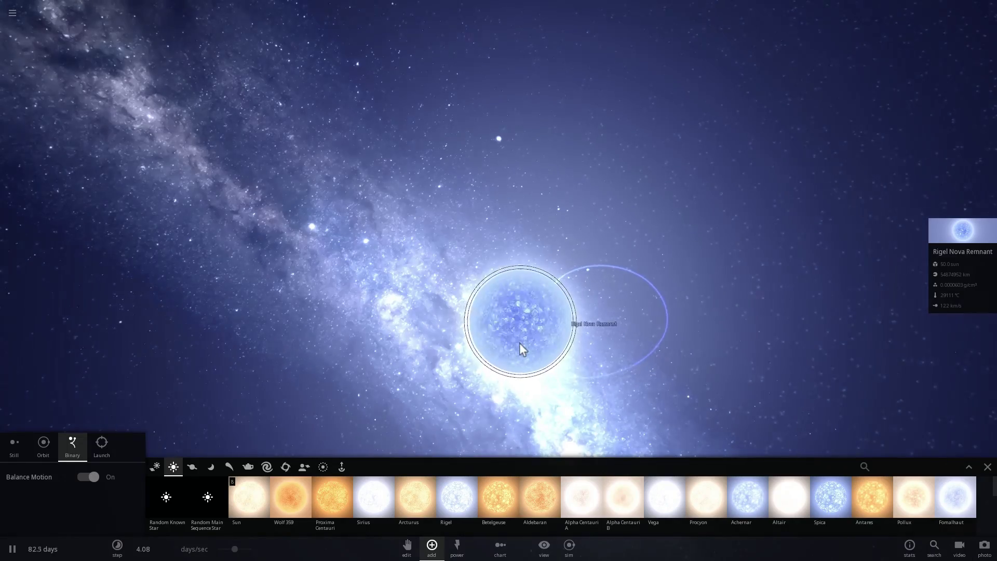
Step: Center the view on the Rigel Nova Remnant and open its properties
{"action": "double_click", "coordinate": [520, 342]}
{"action": "scroll", "coordinate": [487, 266], "scroll_direction": "up", "scroll_amount": 3}
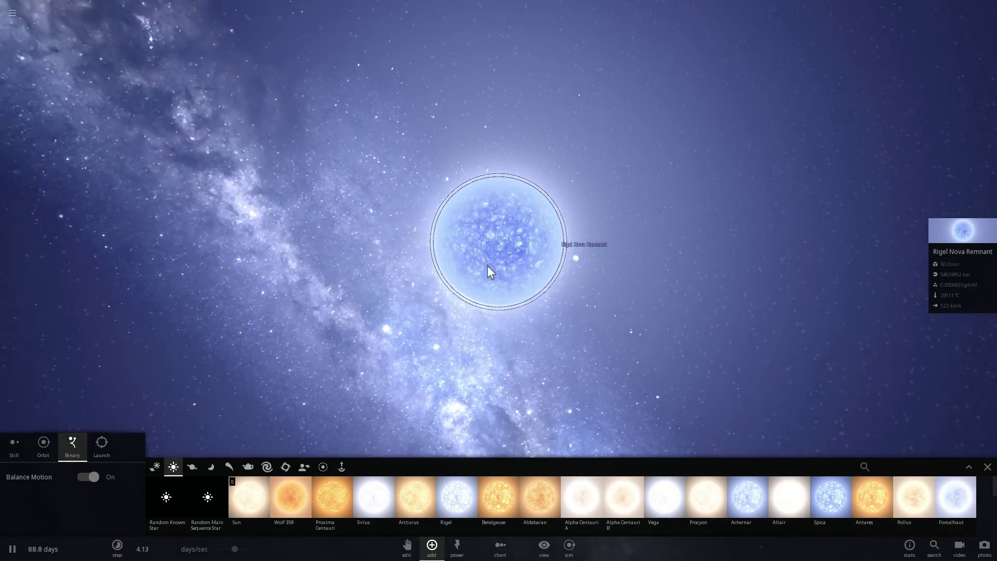
{"action": "scroll", "coordinate": [487, 265], "scroll_direction": "down", "scroll_amount": 5}
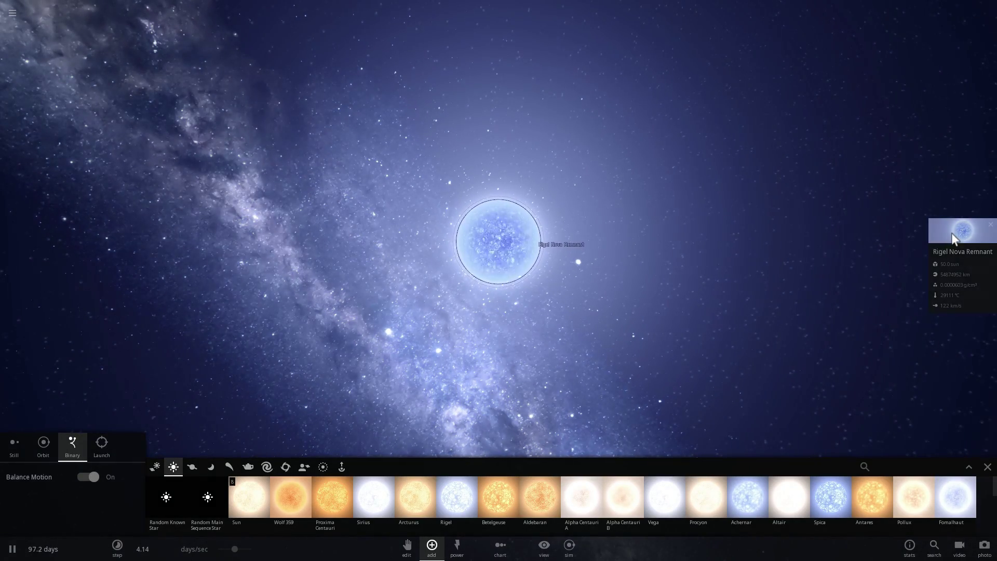
{"action": "left_click", "coordinate": [952, 232]}
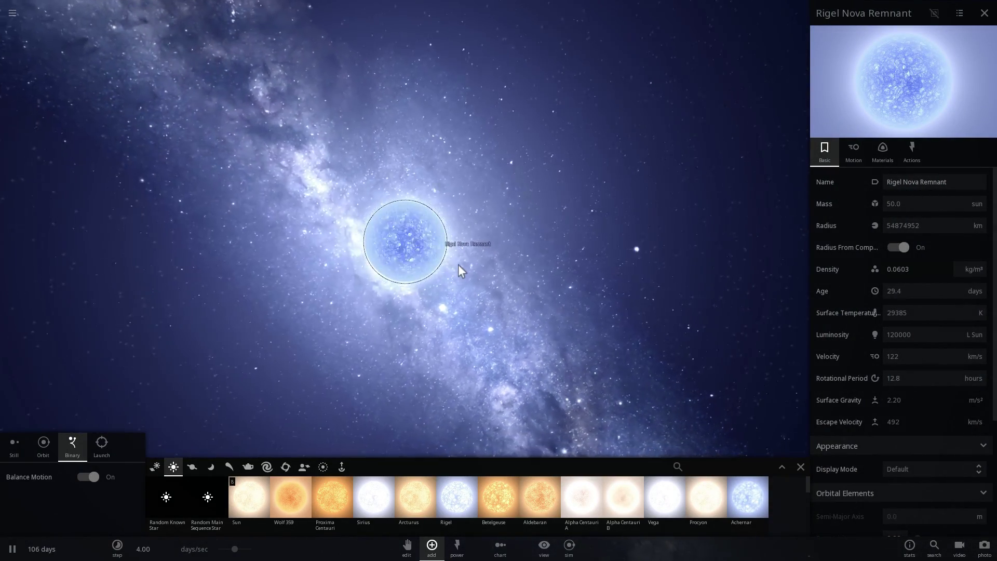
{"action": "scroll", "coordinate": [445, 266], "scroll_direction": "up", "scroll_amount": 4}
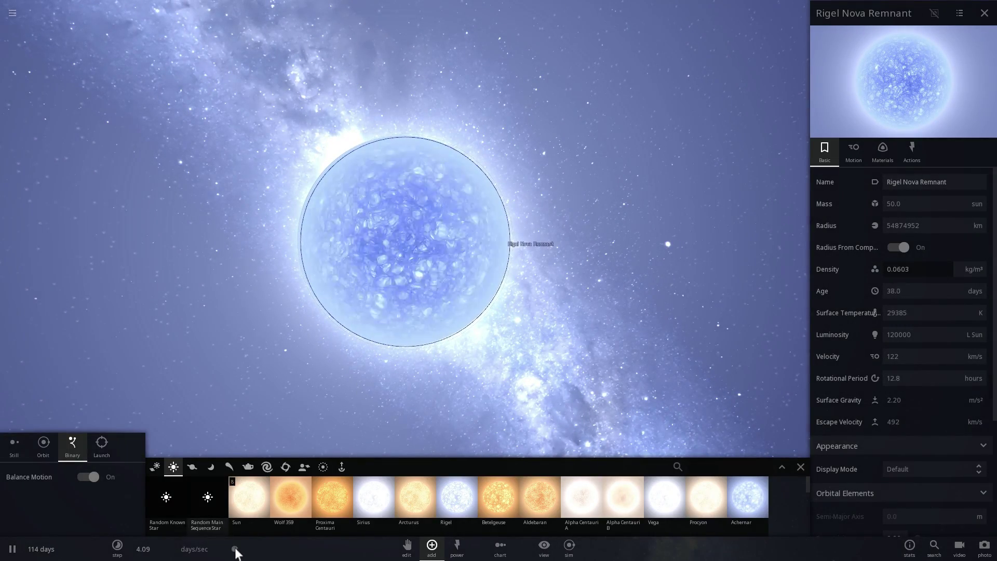
Step: Slow the simulation to about 4.8 hours per second and close the library of objects to add
{"action": "left_click_drag", "start_coordinate": [234, 549], "coordinate": [218, 547]}
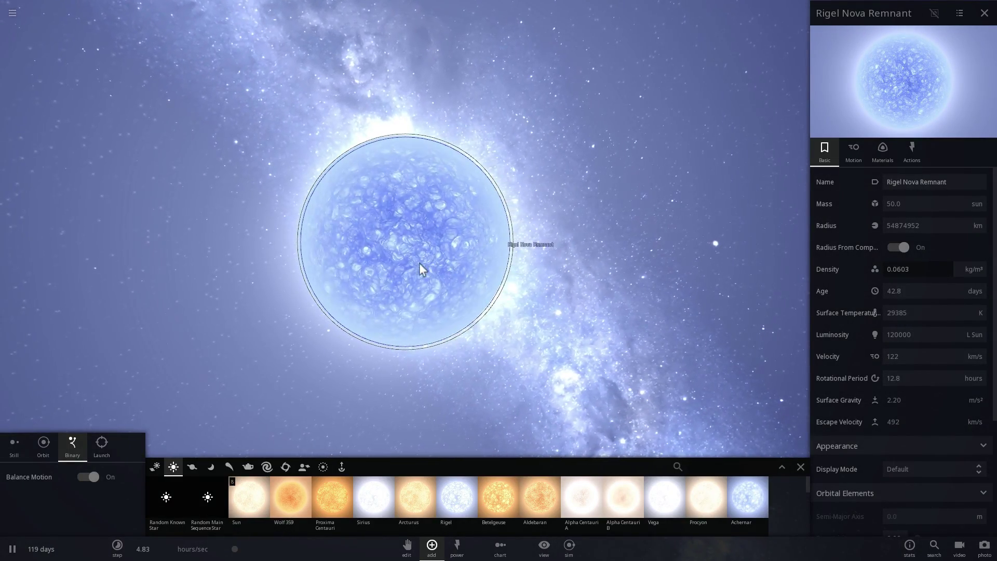
{"action": "right_click_drag", "start_coordinate": [422, 261], "coordinate": [406, 236]}
{"action": "scroll", "coordinate": [407, 235], "scroll_direction": "up", "scroll_amount": 3}
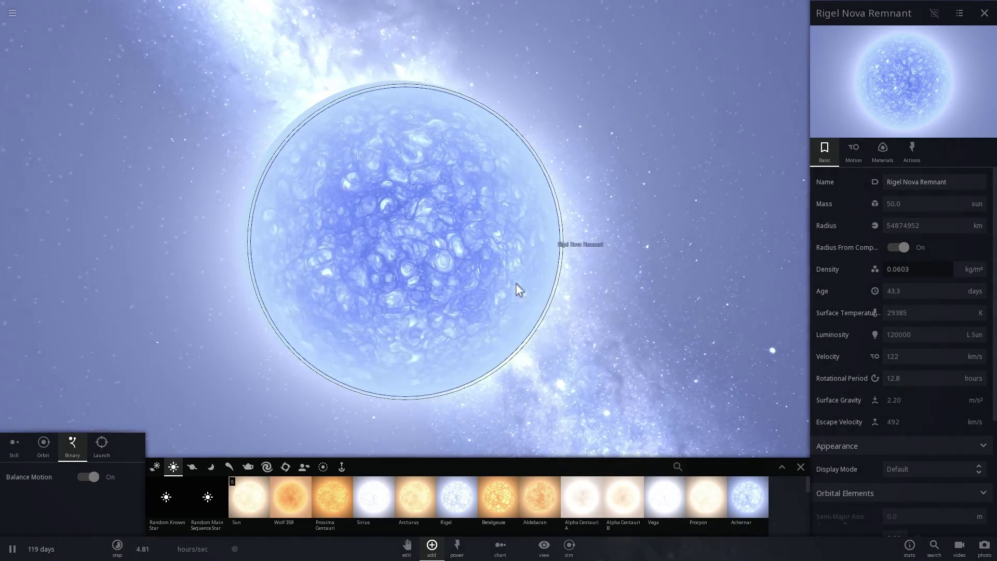
{"action": "left_click", "coordinate": [800, 471]}
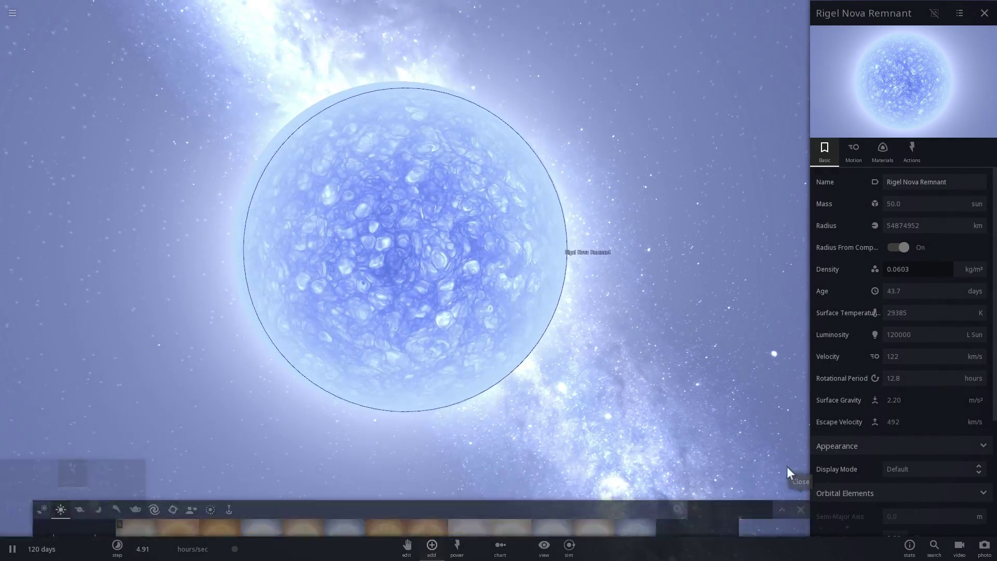
Step: Examine the Rigel Nova Remnant from several distances and angles, running the simulation at about 6 hours per second
{"action": "scroll", "coordinate": [546, 346], "scroll_direction": "down", "scroll_amount": 3}
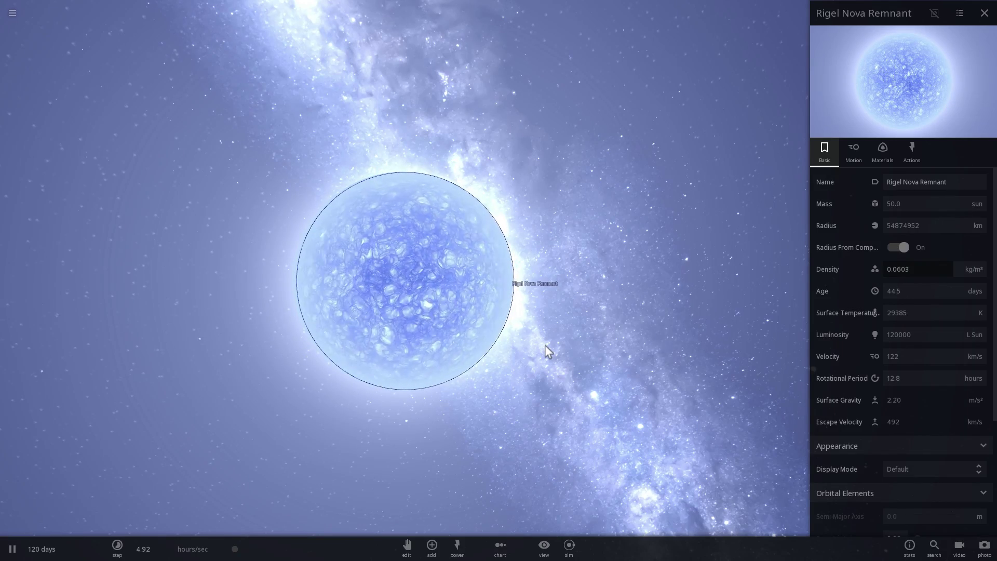
{"action": "left_click_drag", "start_coordinate": [544, 344], "coordinate": [503, 332]}
{"action": "scroll", "coordinate": [432, 299], "scroll_direction": "down", "scroll_amount": 1}
{"action": "scroll", "coordinate": [436, 305], "scroll_direction": "down", "scroll_amount": 2}
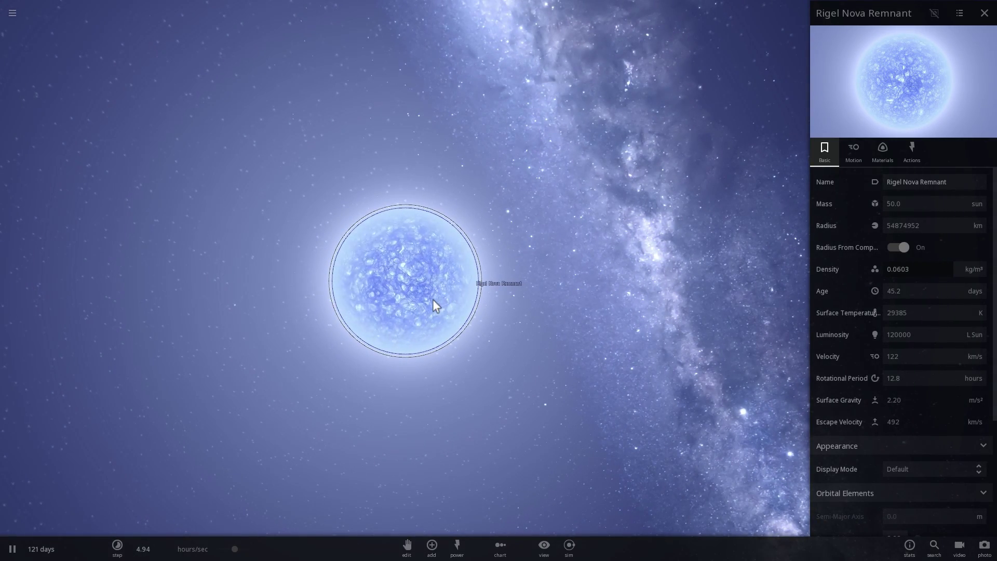
{"action": "scroll", "coordinate": [451, 292], "scroll_direction": "down", "scroll_amount": 3}
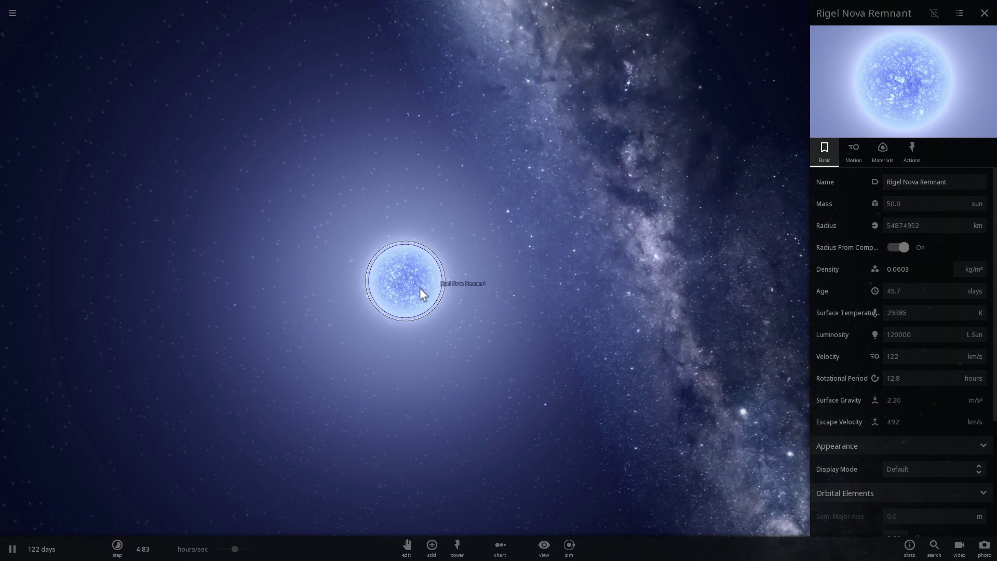
{"action": "left_click_drag", "start_coordinate": [463, 338], "coordinate": [424, 313]}
{"action": "scroll", "coordinate": [425, 313], "scroll_direction": "up", "scroll_amount": 2}
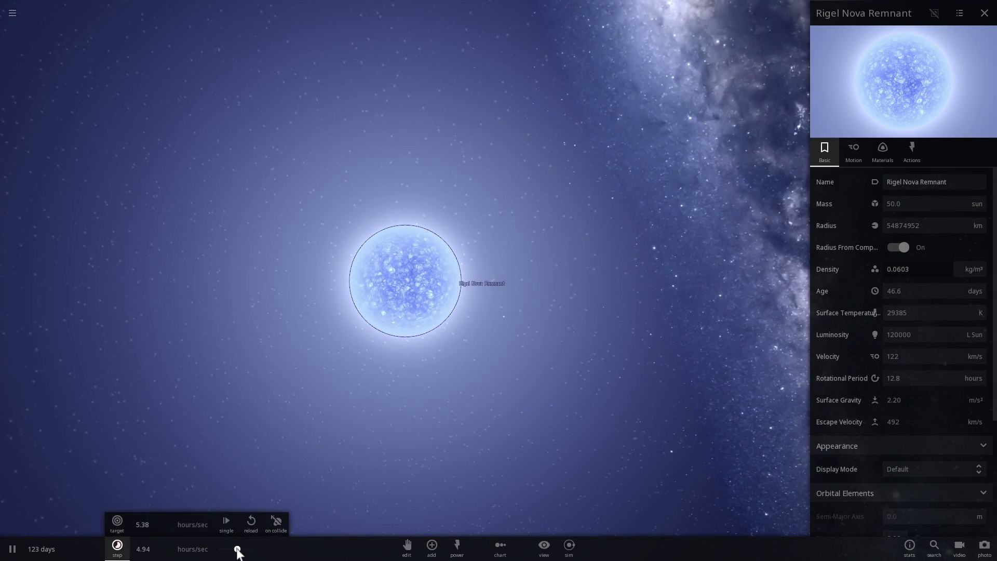
{"action": "scroll", "coordinate": [447, 351], "scroll_direction": "up", "scroll_amount": 3}
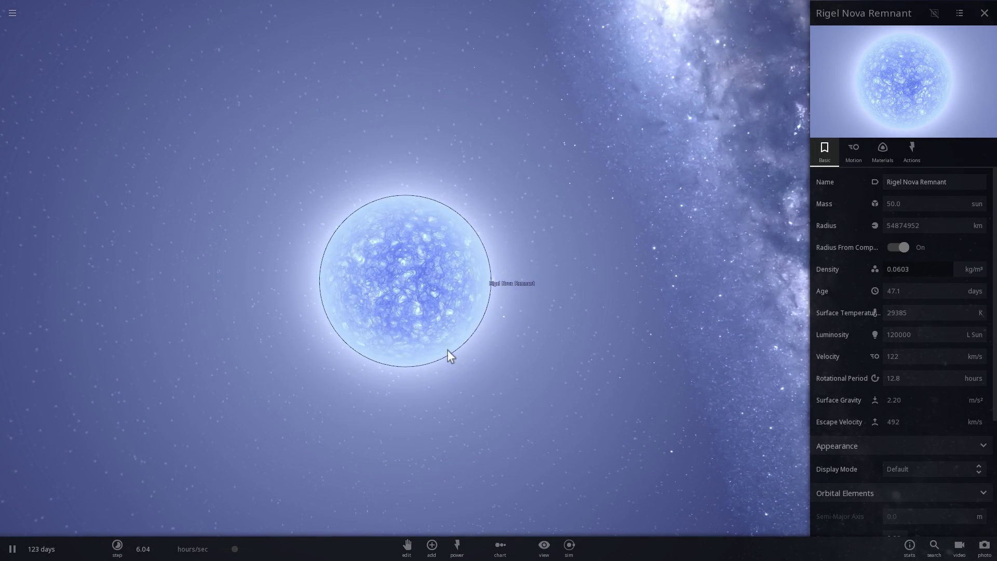
{"action": "left_click_drag", "start_coordinate": [533, 338], "coordinate": [481, 347]}
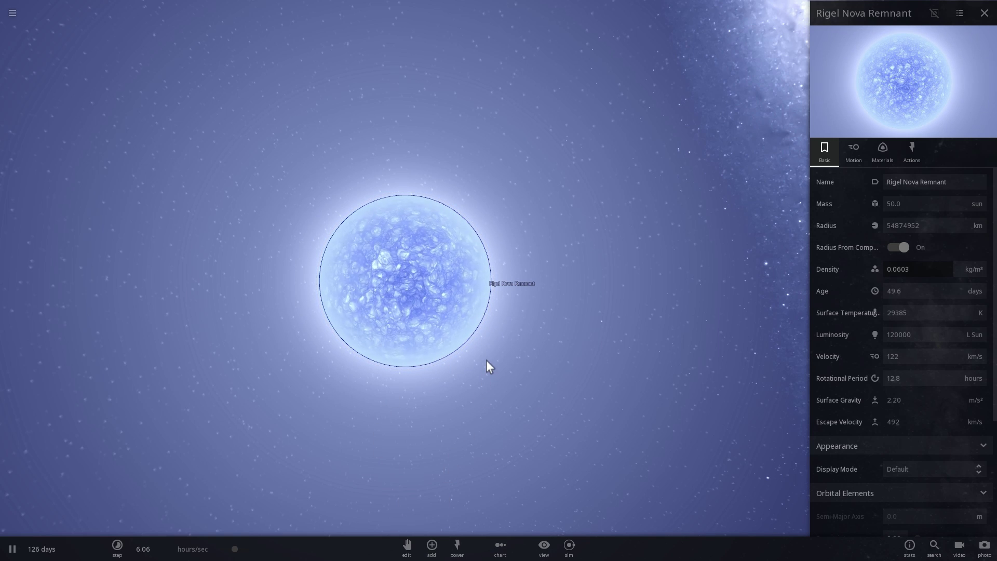
Step: Slow the simulation to about 3.2 hours per second and blow up the Rigel Nova Remnant with the Explode power
{"action": "left_click_drag", "start_coordinate": [234, 554], "coordinate": [230, 553]}
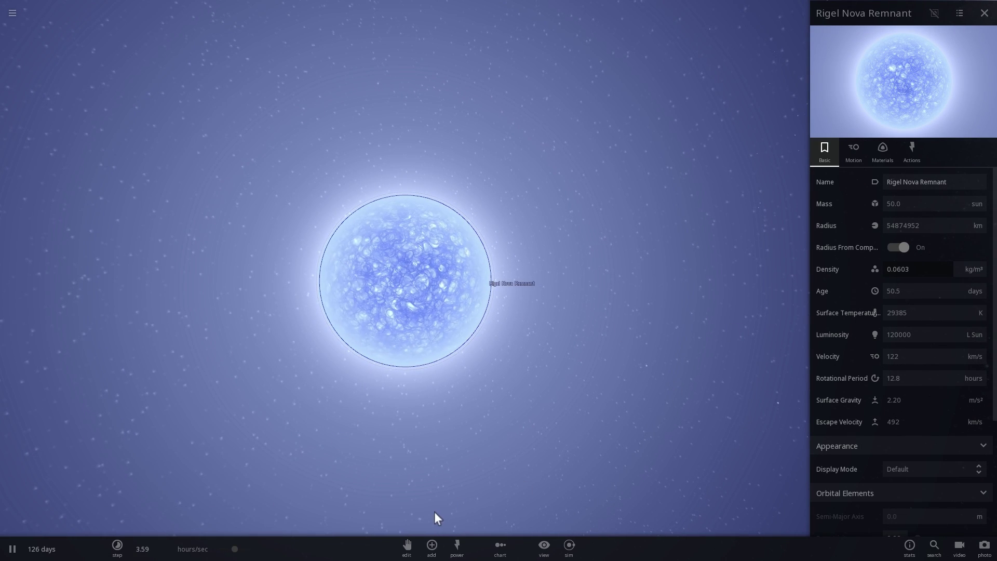
{"action": "scroll", "coordinate": [474, 475], "scroll_direction": "down", "scroll_amount": 3}
{"action": "left_click", "coordinate": [454, 545]}
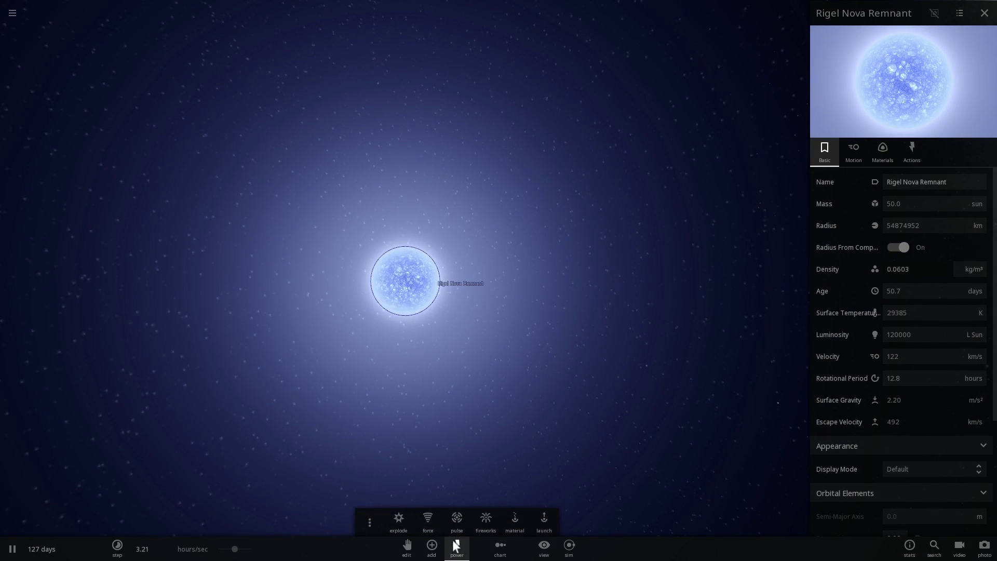
{"action": "left_click", "coordinate": [405, 519]}
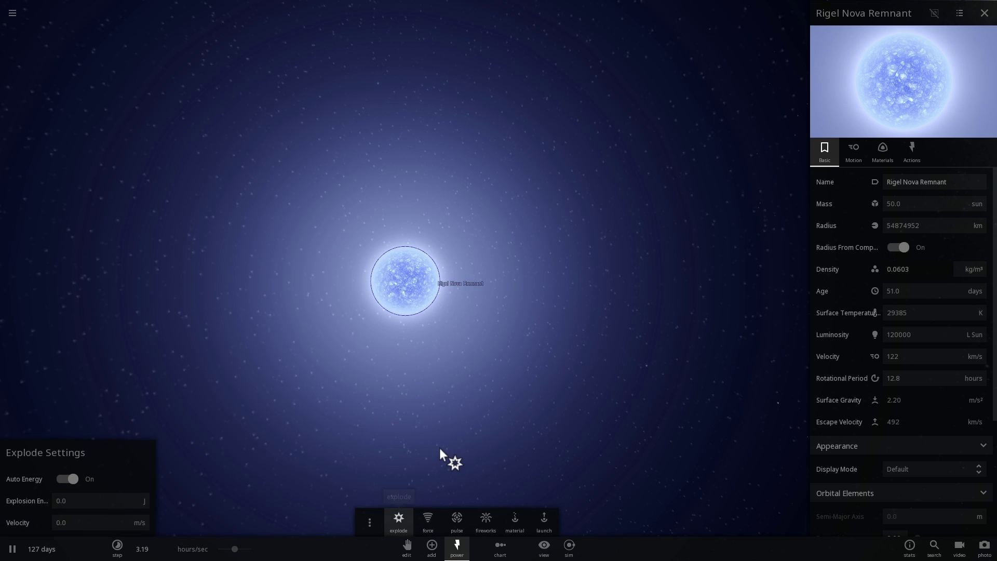
{"action": "scroll", "coordinate": [443, 434], "scroll_direction": "down", "scroll_amount": 2}
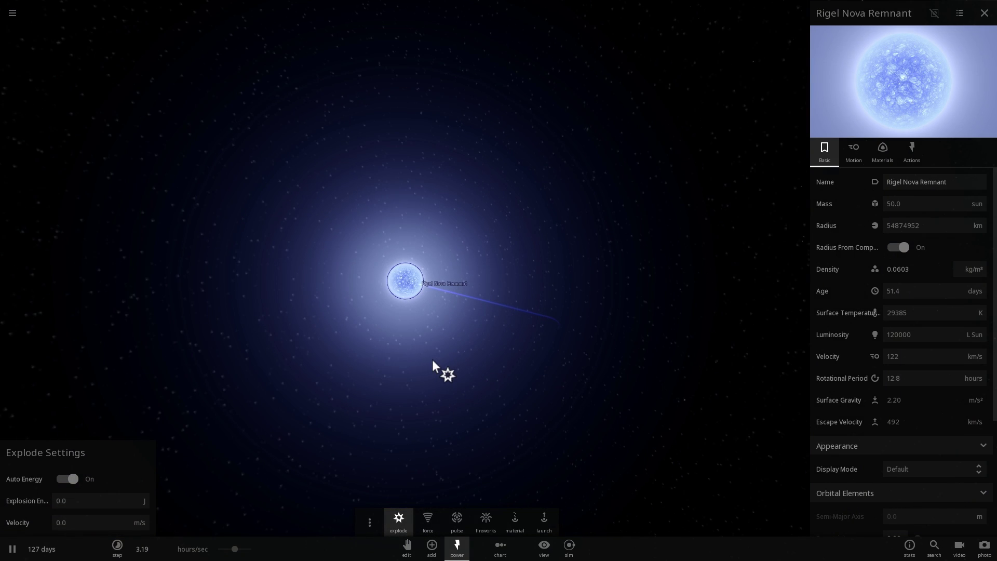
{"action": "left_click", "coordinate": [406, 286]}
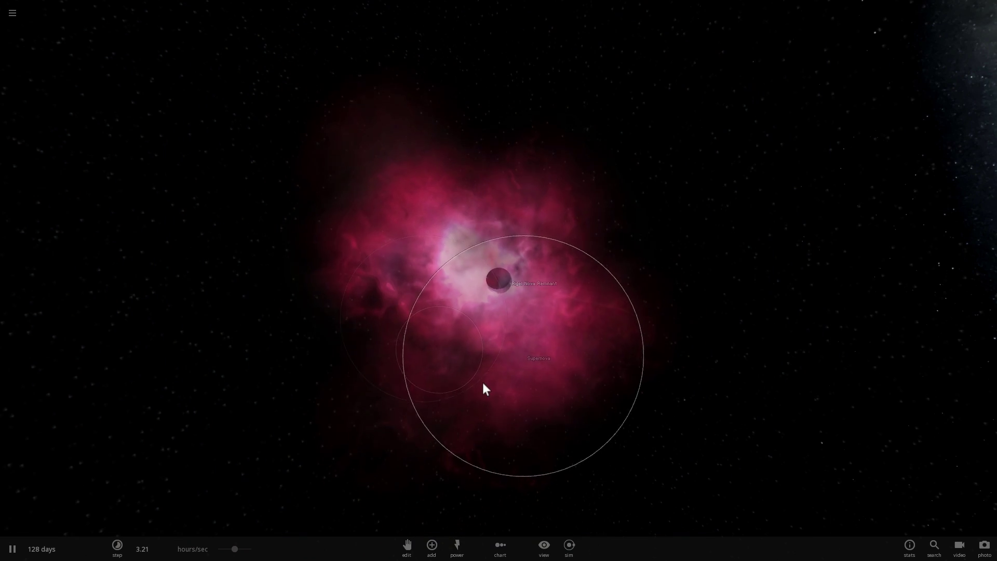
Step: Follow the expanding supernova from farther away while speeding the simulation up to about 16 hours per second
{"action": "mouse_move", "coordinate": [237, 551]}
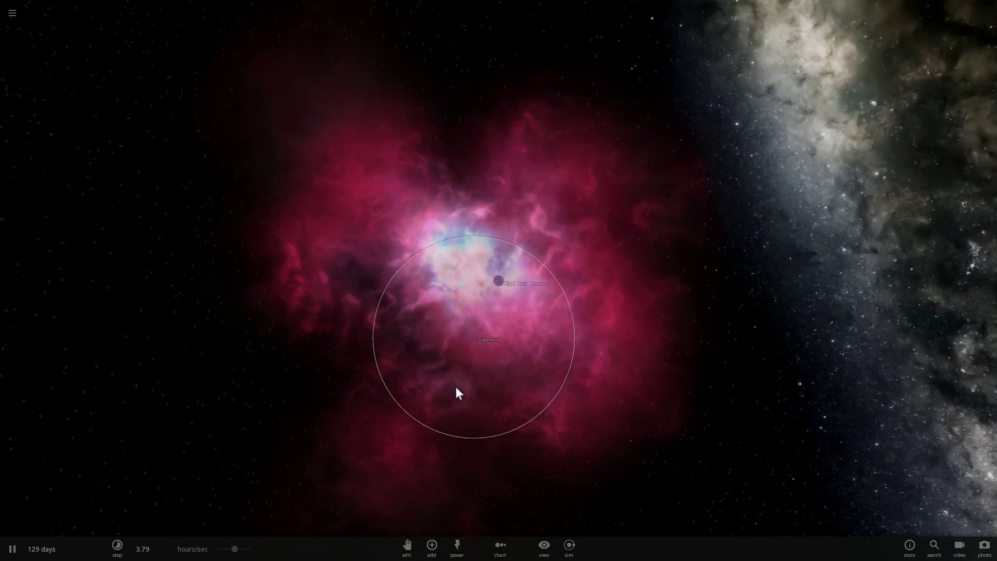
{"action": "scroll", "coordinate": [456, 387], "scroll_direction": "down", "scroll_amount": 5}
{"action": "left_click_drag", "start_coordinate": [460, 386], "coordinate": [497, 363]}
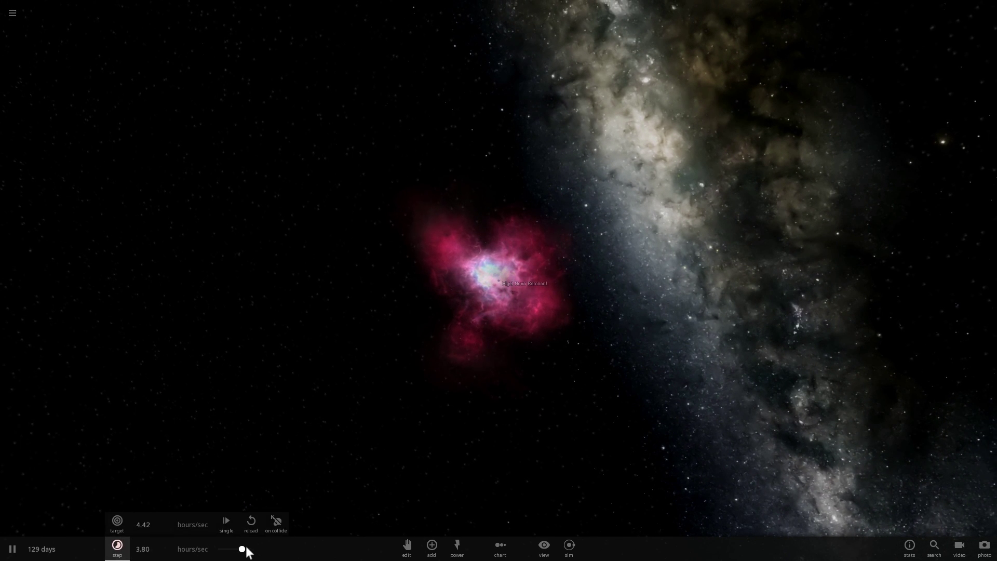
{"action": "scroll", "coordinate": [373, 441], "scroll_direction": "down", "scroll_amount": 5}
{"action": "left_click_drag", "start_coordinate": [375, 440], "coordinate": [404, 428]}
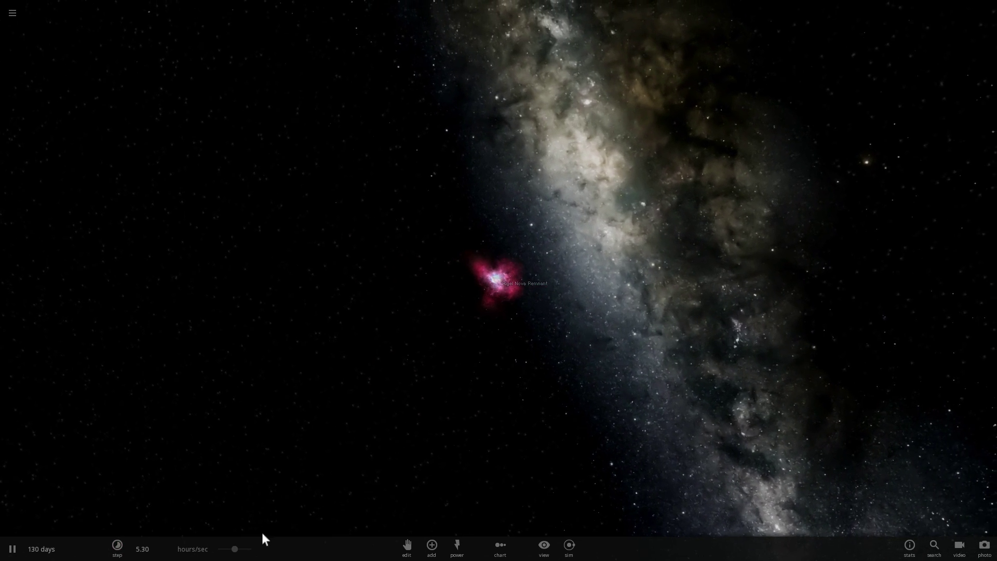
{"action": "left_click_drag", "start_coordinate": [241, 549], "coordinate": [242, 549]}
Step: Add an Earth beside the expanding supernova and run the simulation at about 20 hours per second
{"action": "left_click", "coordinate": [431, 545]}
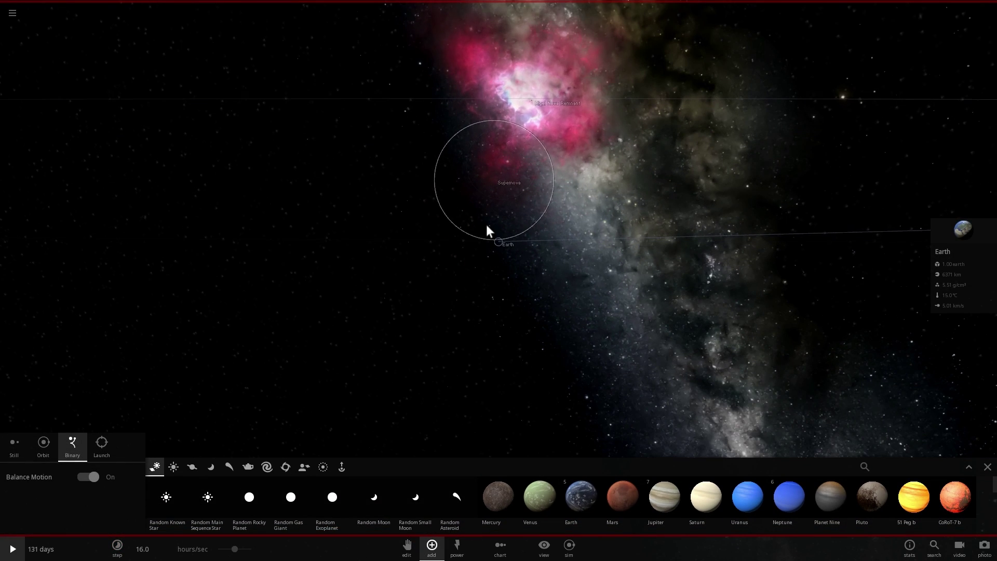
{"action": "left_click", "coordinate": [501, 246]}
{"action": "scroll", "coordinate": [500, 245], "scroll_direction": "down", "scroll_amount": 5}
{"action": "key", "text": "space"}
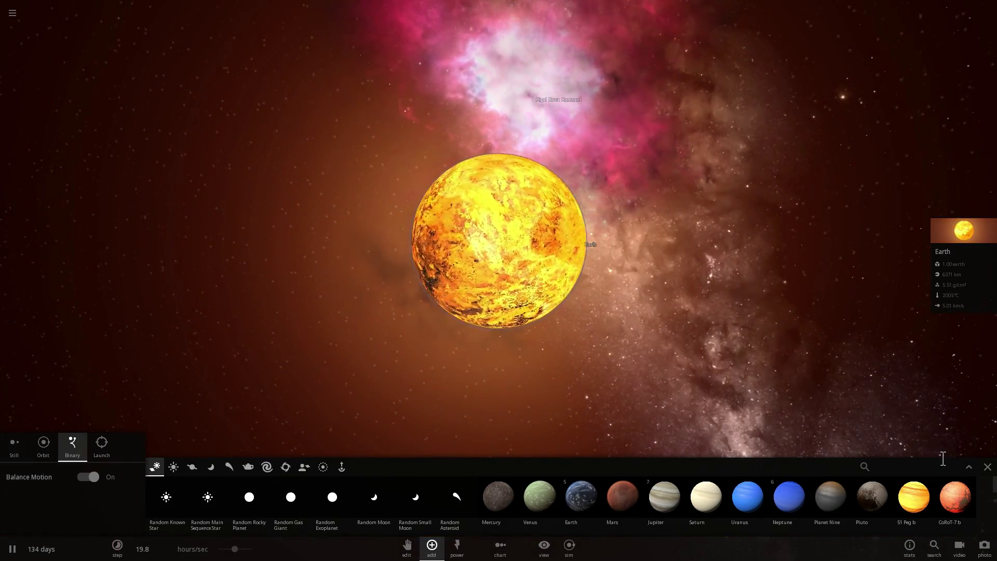
{"action": "left_click", "coordinate": [987, 467]}
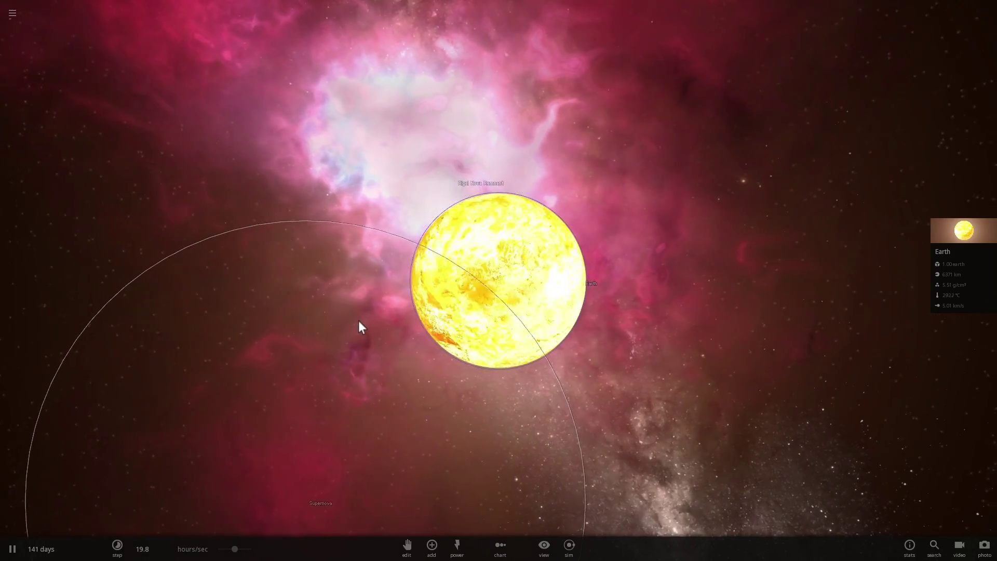
Step: Speed the simulation up to about 7.4 days per second and inspect the Earth inside the supernova cloud
{"action": "left_click", "coordinate": [359, 321]}
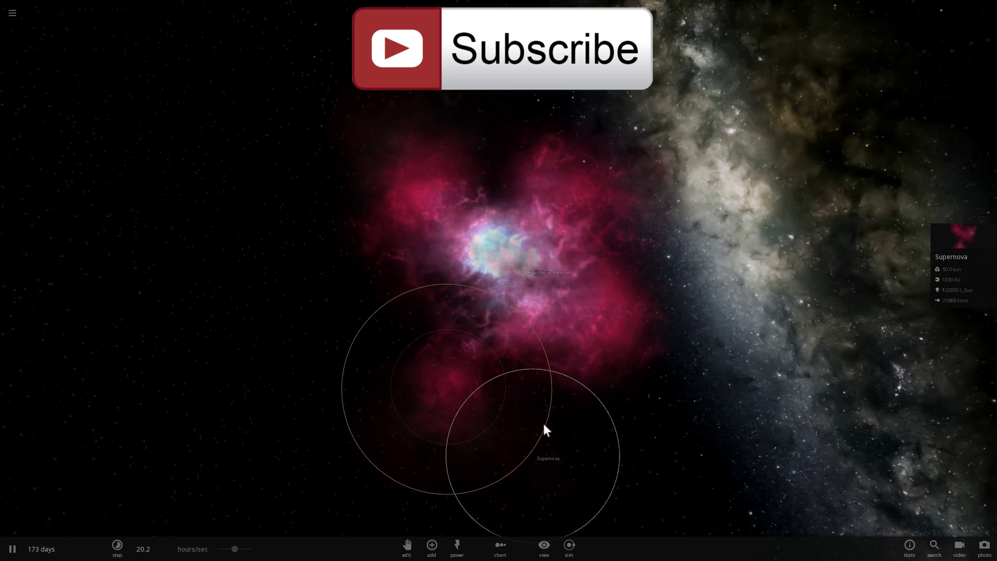
{"action": "left_click_drag", "start_coordinate": [238, 550], "coordinate": [251, 548]}
{"action": "left_click", "coordinate": [503, 286]}
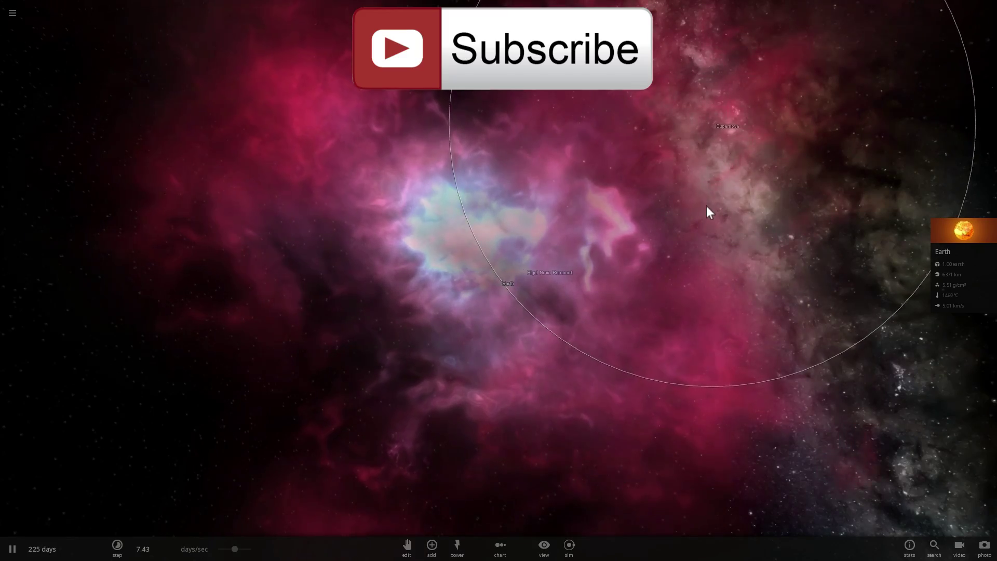
{"action": "scroll", "coordinate": [706, 206], "scroll_direction": "down", "scroll_amount": 5}
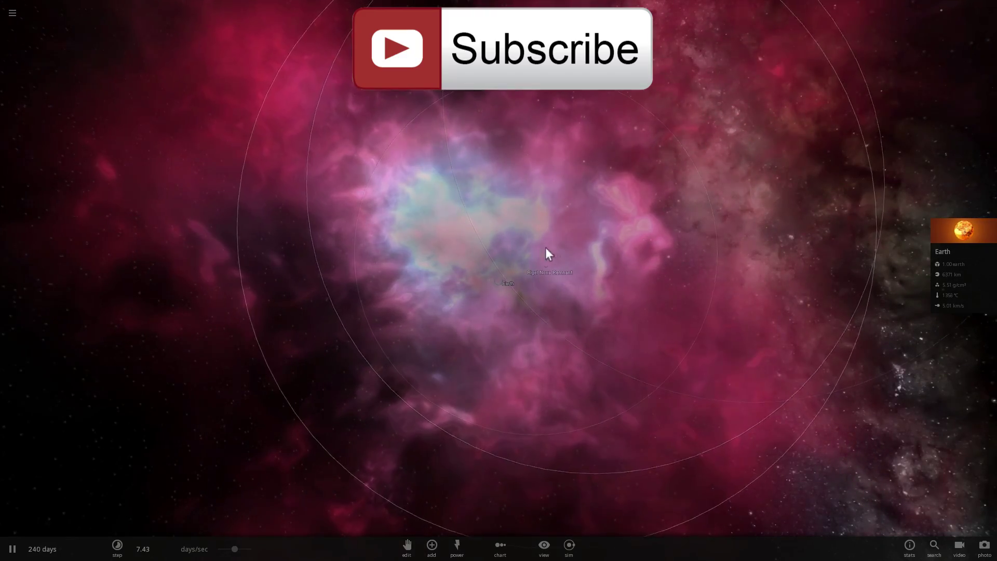
{"action": "scroll", "coordinate": [504, 283], "scroll_direction": "up", "scroll_amount": 6}
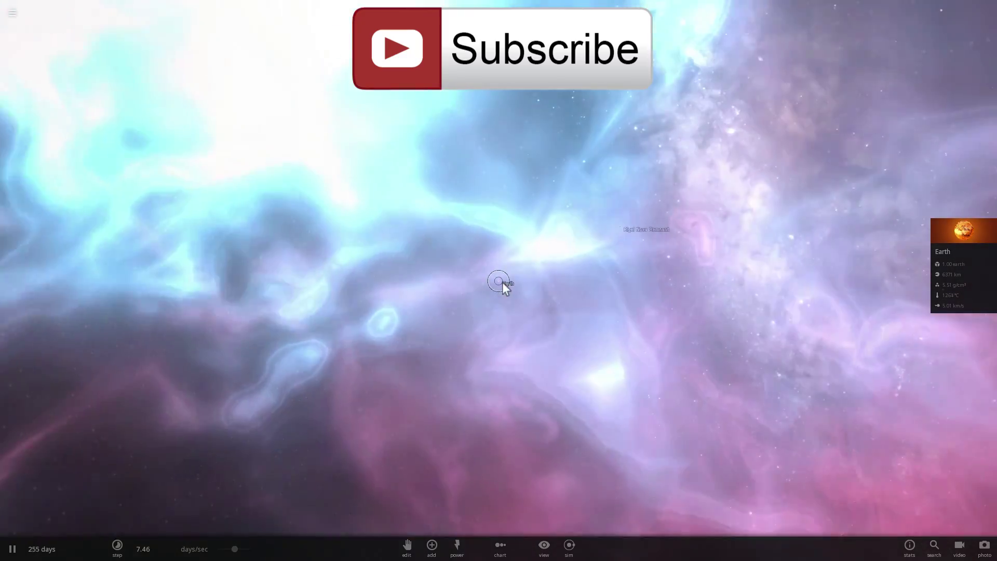